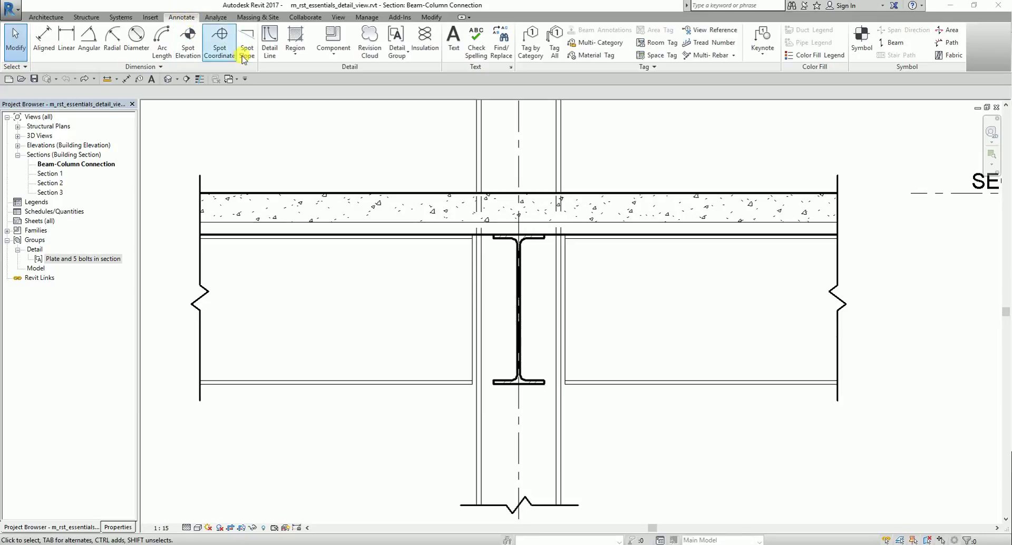
pyautogui.click(271, 43)
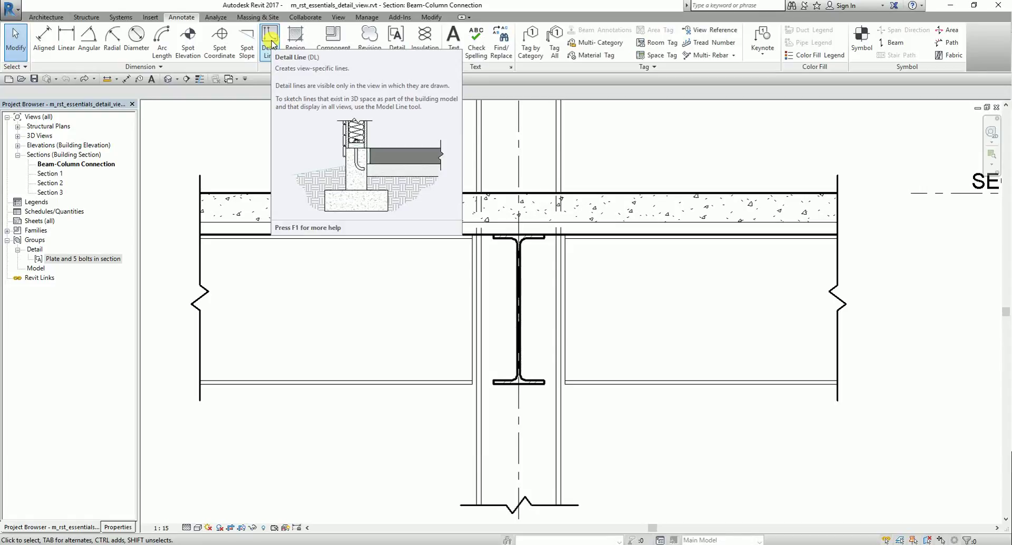
pyautogui.click(46, 17)
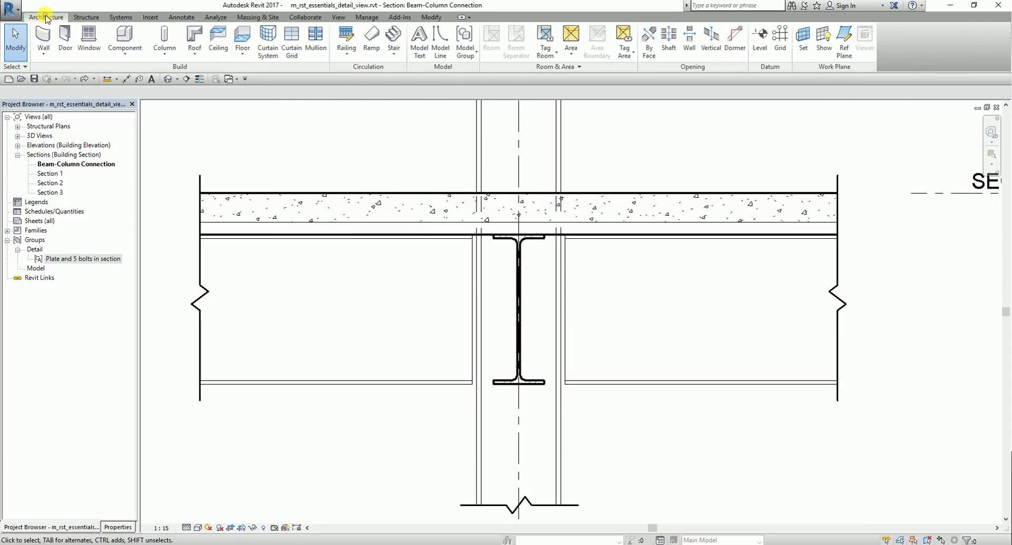
pyautogui.click(447, 48)
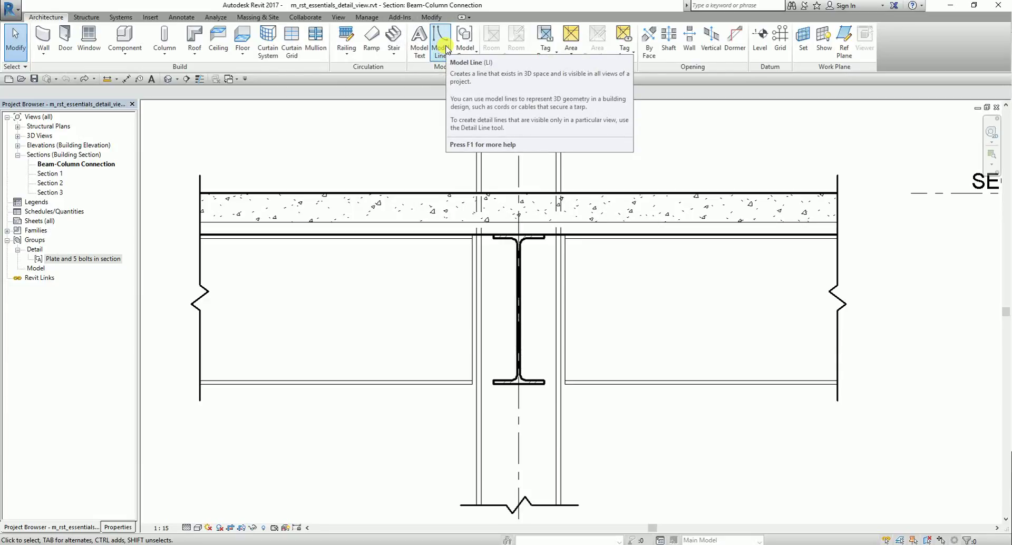
# Start the Detail Line tool with the Hidden Lines style and an offset of 6.0.
pyautogui.click(181, 18)
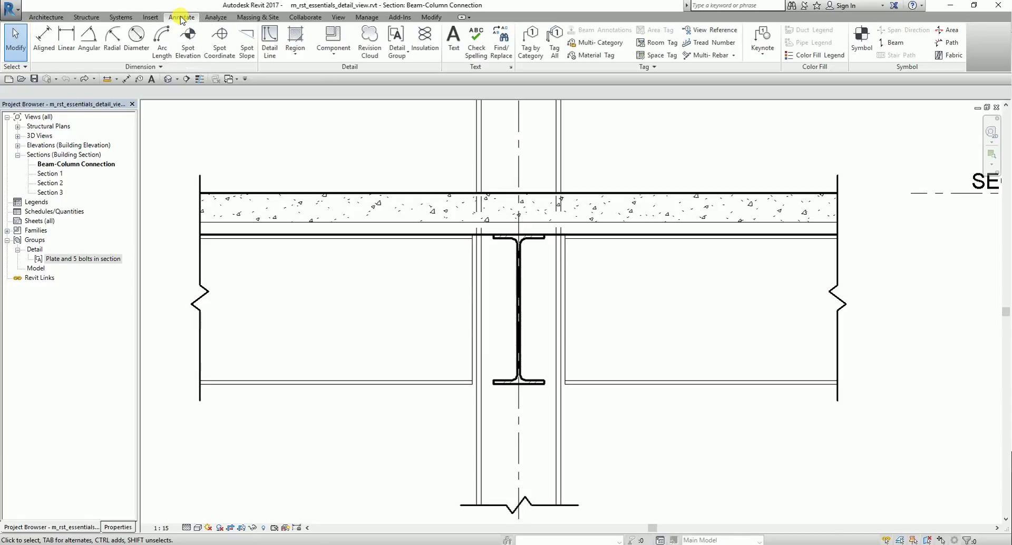
pyautogui.click(270, 41)
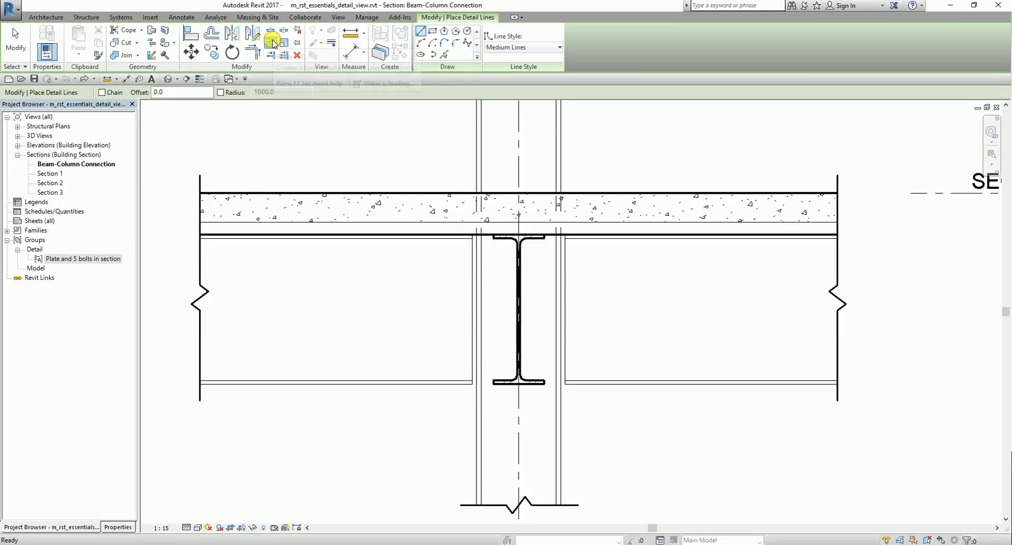
pyautogui.click(520, 70)
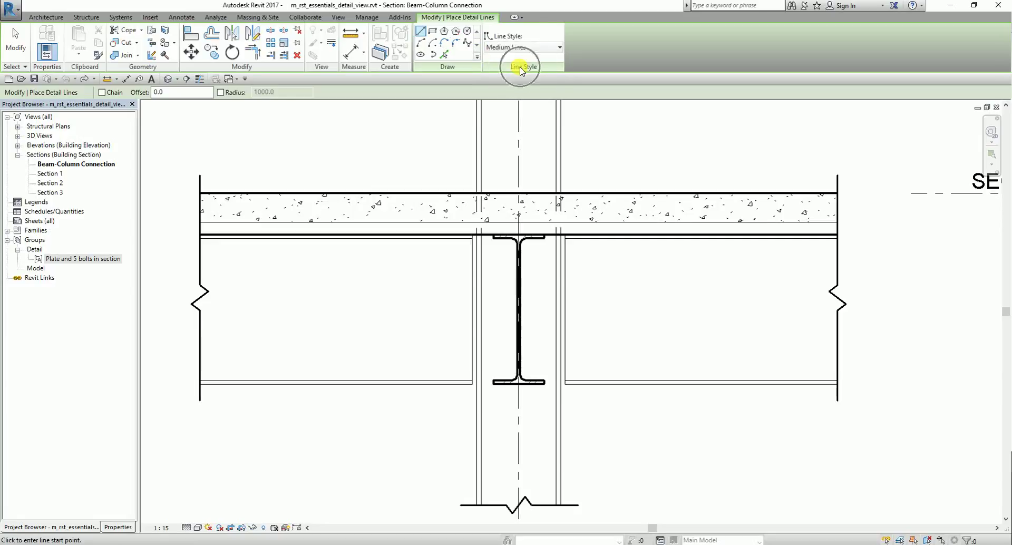
pyautogui.click(539, 47)
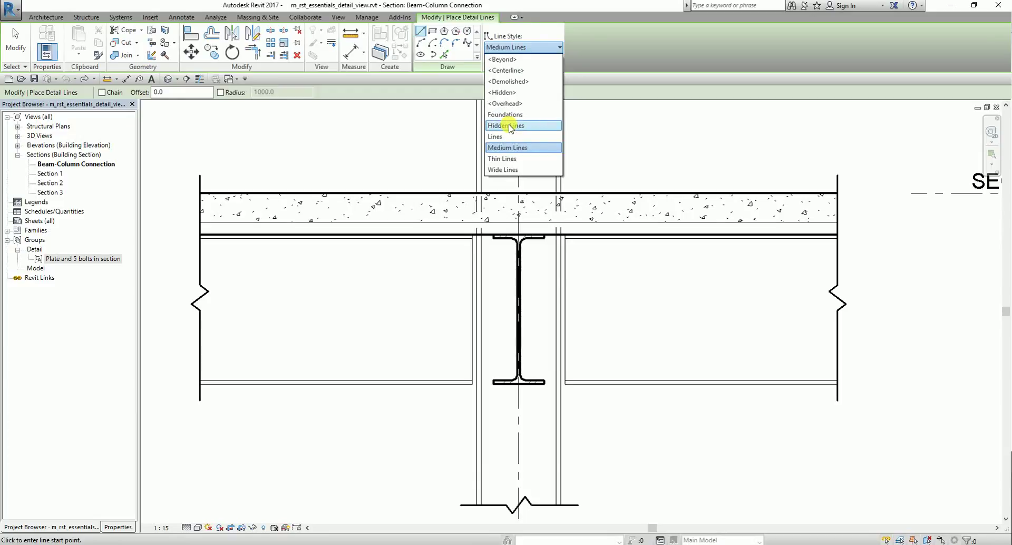
pyautogui.click(510, 126)
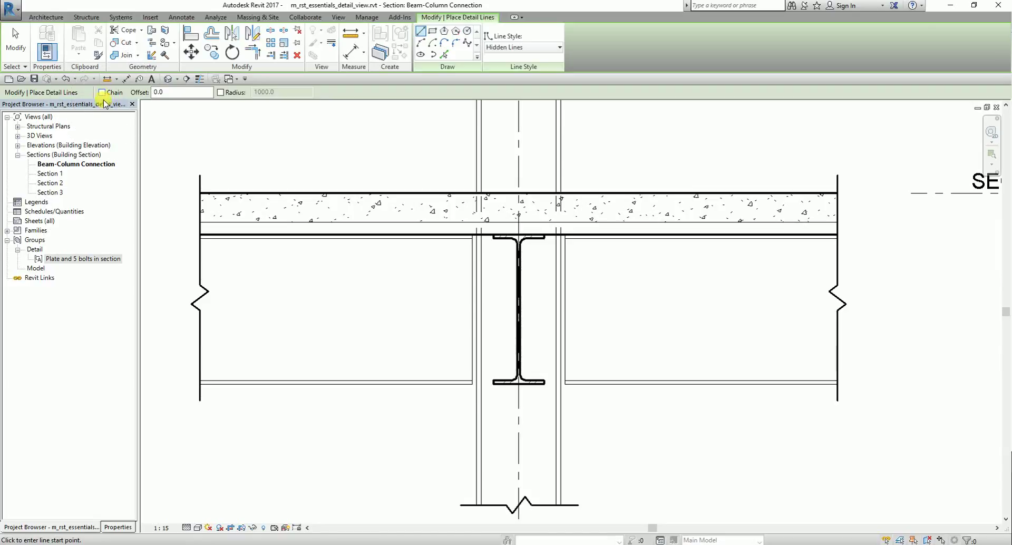
pyautogui.click(169, 93)
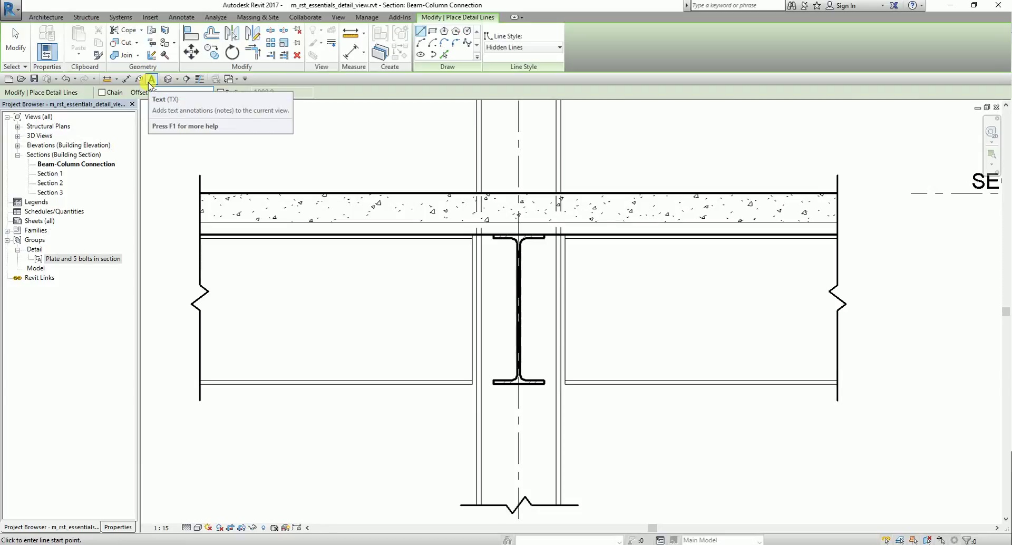
pyautogui.write('6.0')
# Draw a hidden detail line just above the floor slab's bottom edge, from the left break line to the right break line.
pyautogui.scroll(3, 203, 205)
pyautogui.scroll(-3, 205, 233)
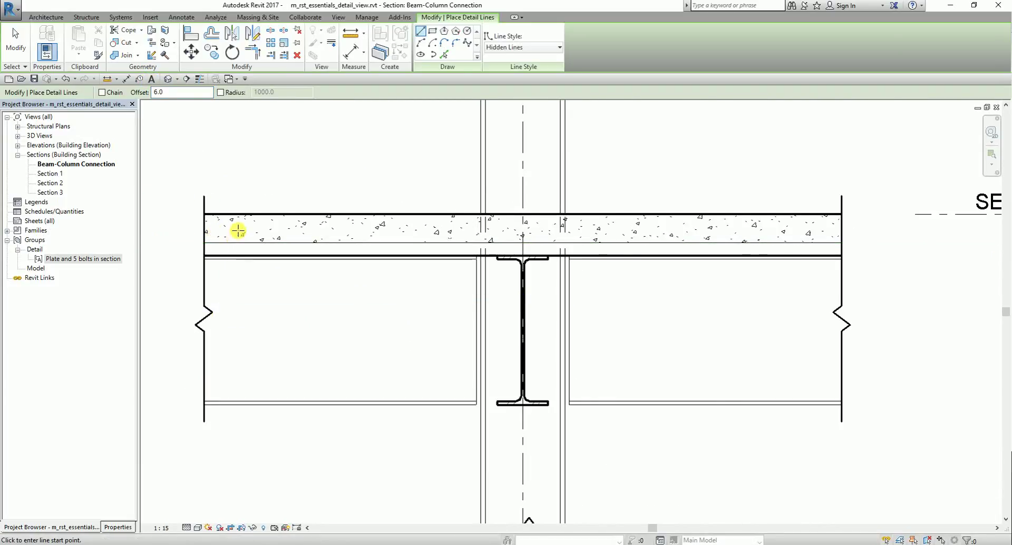
pyautogui.scroll(1, 231, 258)
pyautogui.scroll(2, 229, 259)
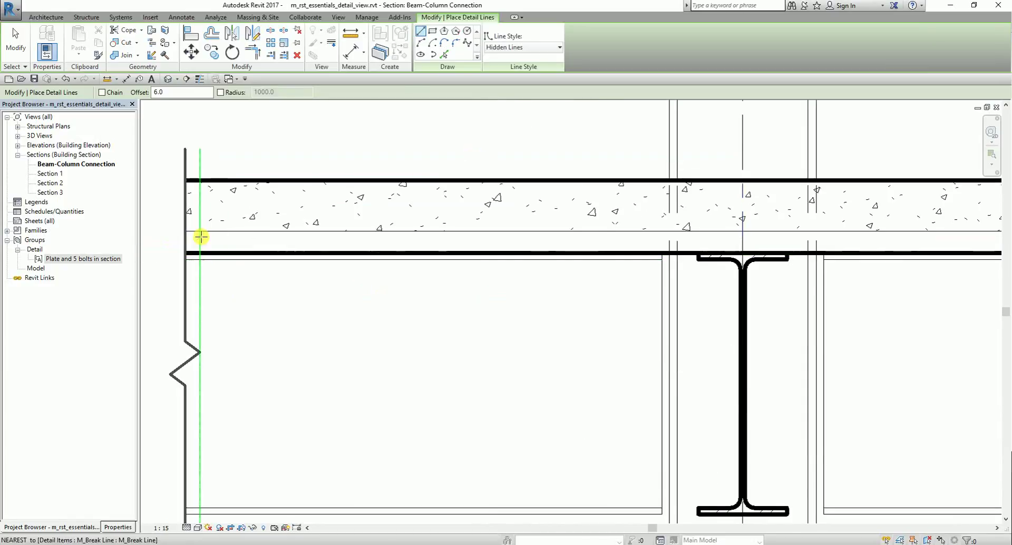
pyautogui.click(184, 251)
pyautogui.click(184, 252)
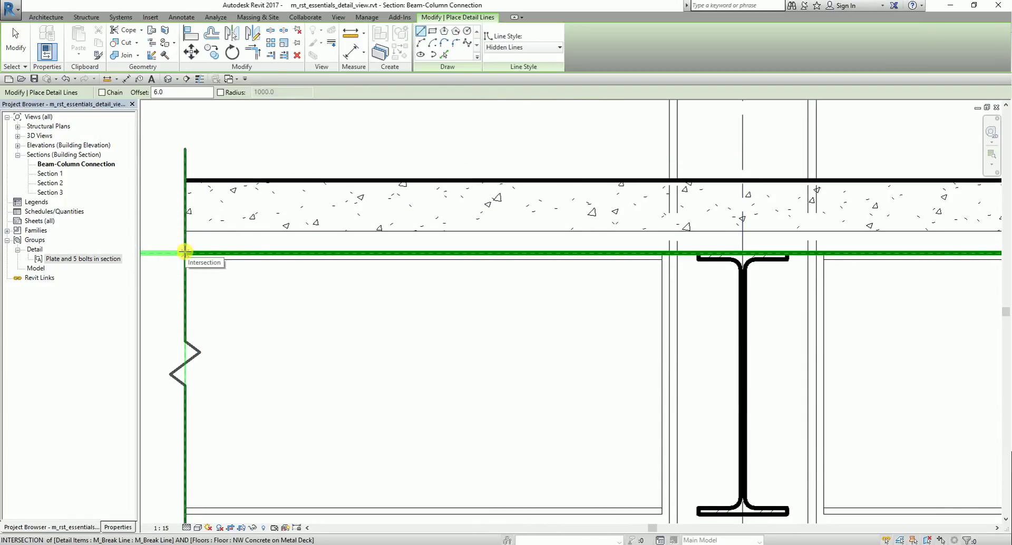
pyautogui.click(184, 252)
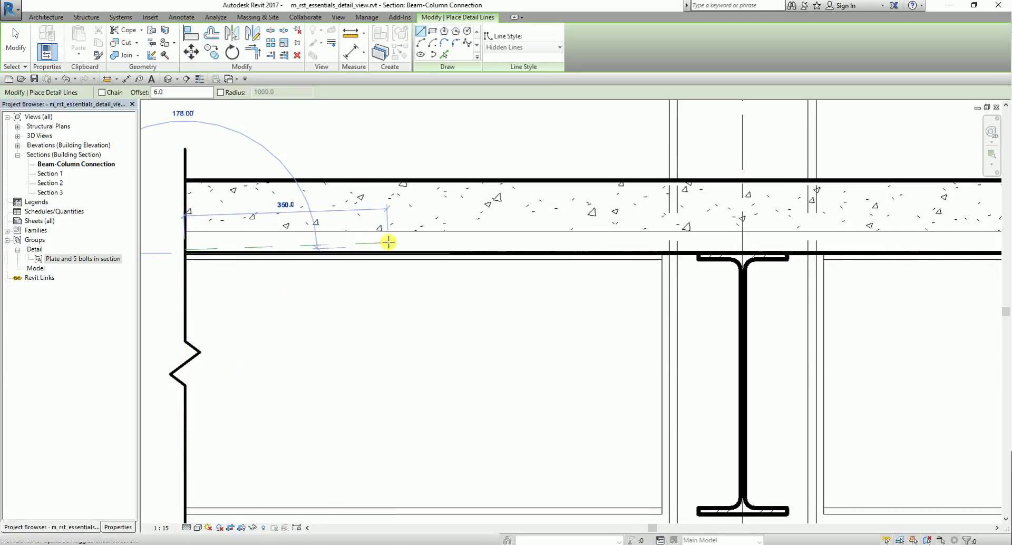
pyautogui.moveTo(420, 255); pyautogui.dragTo(361, 231, button='middle')
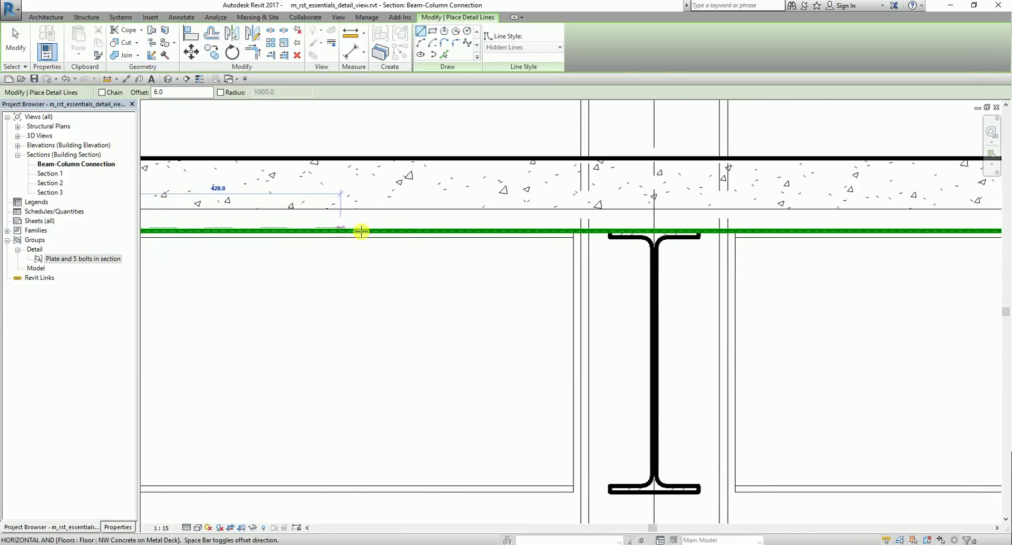
pyautogui.scroll(-2, 424, 226)
pyautogui.moveTo(425, 226); pyautogui.dragTo(395, 214, button='middle')
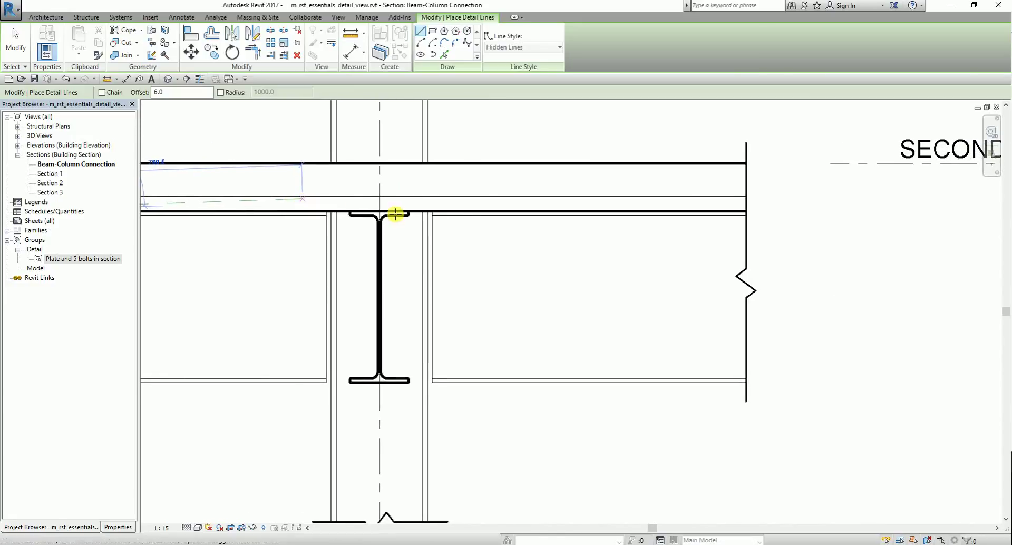
pyautogui.scroll(2, 745, 209)
pyautogui.scroll(2, 746, 210)
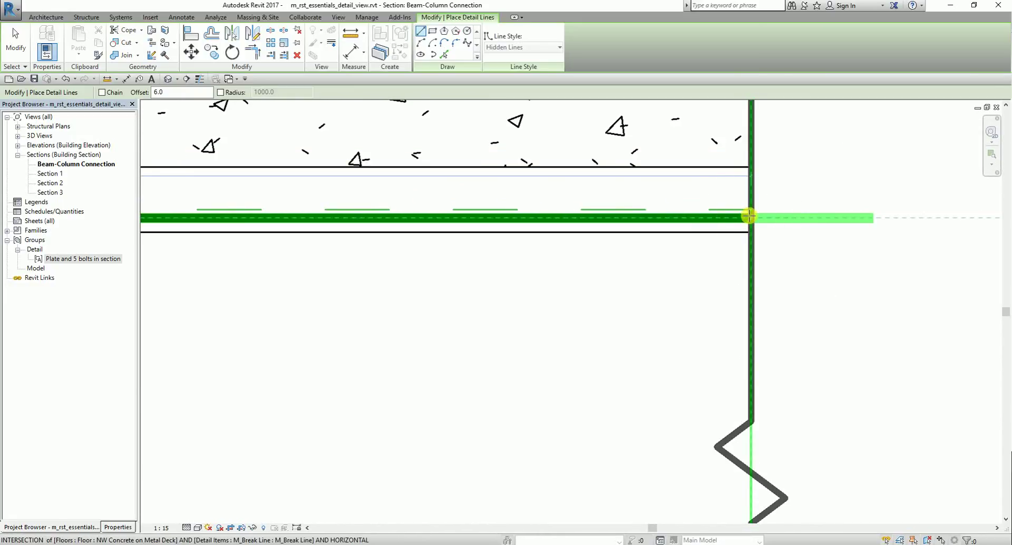
pyautogui.click(749, 216)
# Draw a second hidden detail line just below the underside of the concrete fill, from the right break line to the left, and end the command.
pyautogui.scroll(-2, 713, 285)
pyautogui.moveTo(696, 307)
pyautogui.mouseDown(button='middle')
pyautogui.moveTo(683, 314)
pyautogui.moveTo(713, 302)
pyautogui.mouseUp(button='middle')
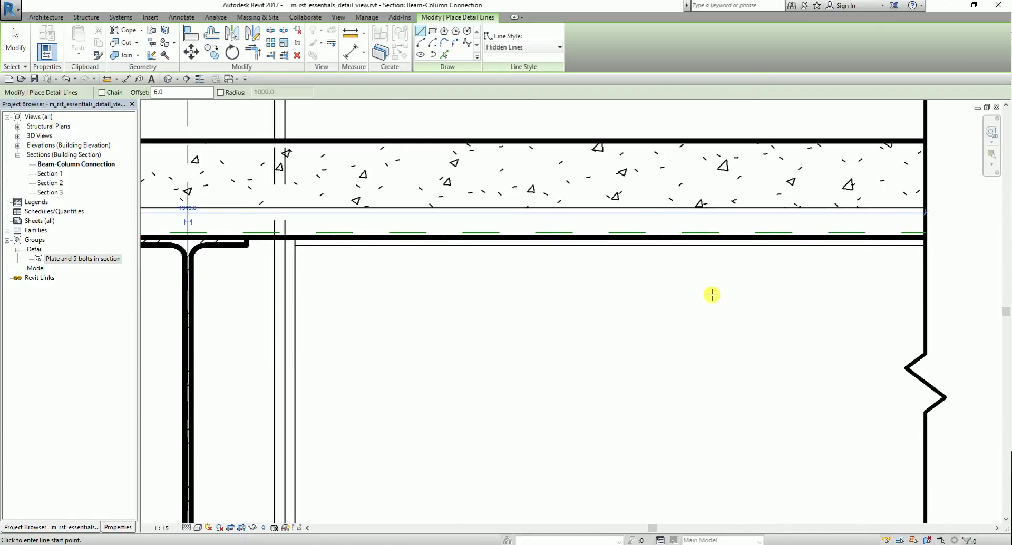
pyautogui.moveTo(718, 291)
pyautogui.mouseDown(button='middle')
pyautogui.moveTo(738, 307)
pyautogui.moveTo(730, 341)
pyautogui.moveTo(673, 357)
pyautogui.mouseUp(button='middle')
pyautogui.scroll(3, 886, 267)
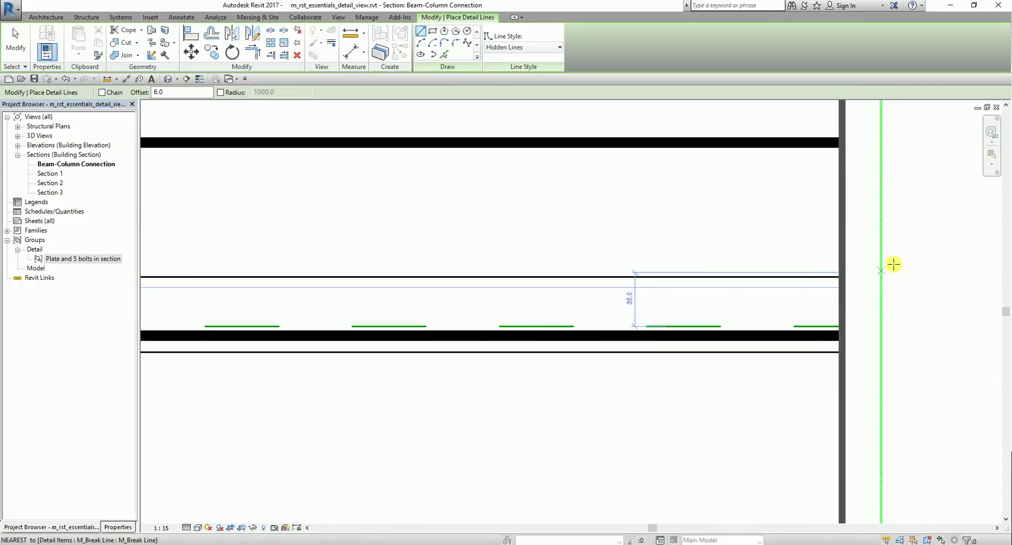
pyautogui.click(841, 277)
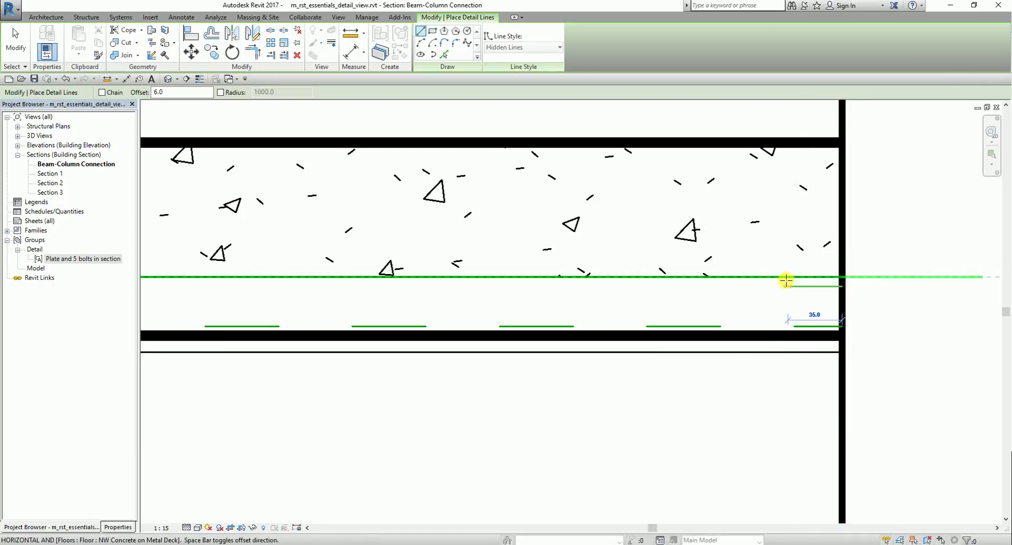
pyautogui.scroll(-2, 766, 287)
pyautogui.moveTo(674, 283); pyautogui.dragTo(789, 265, button='middle')
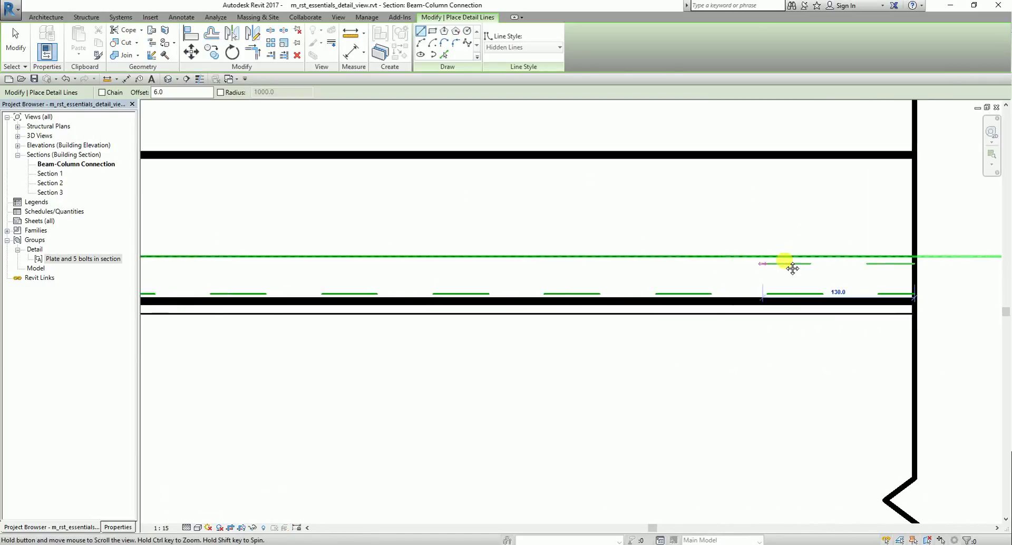
pyautogui.scroll(-1, 696, 257)
pyautogui.moveTo(514, 256); pyautogui.dragTo(638, 255, button='middle')
pyautogui.scroll(-1, 512, 251)
pyautogui.moveTo(413, 255); pyautogui.dragTo(531, 253, button='middle')
pyautogui.scroll(-1, 411, 248)
pyautogui.moveTo(348, 241); pyautogui.dragTo(599, 238, button='middle')
pyautogui.moveTo(402, 242); pyautogui.dragTo(527, 242, button='middle')
pyautogui.scroll(1, 318, 230)
pyautogui.scroll(1, 318, 230)
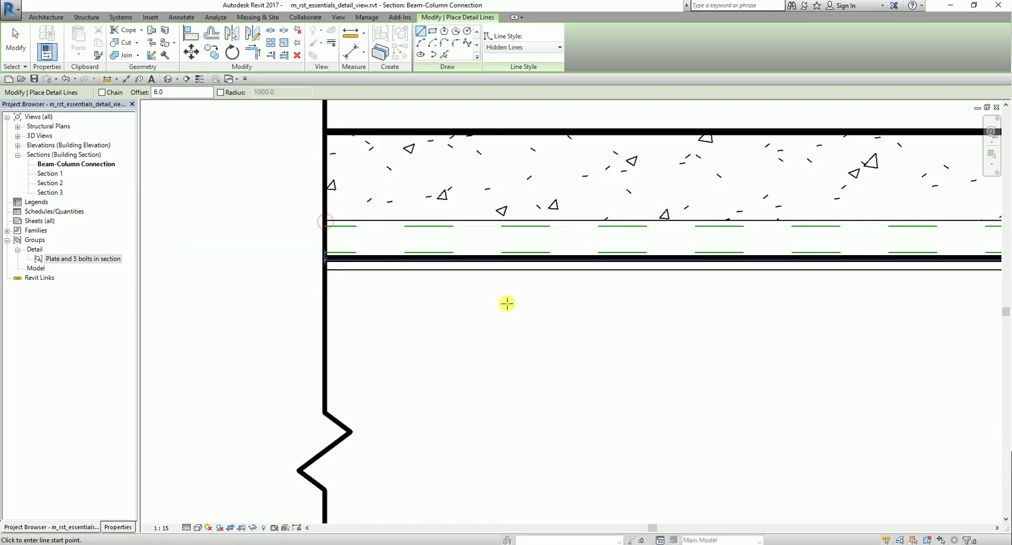
pyautogui.scroll(-3, 578, 312)
pyautogui.scroll(1, 587, 244)
pyautogui.scroll(-1, 548, 241)
pyautogui.moveTo(611, 249); pyautogui.dragTo(549, 238, button='middle')
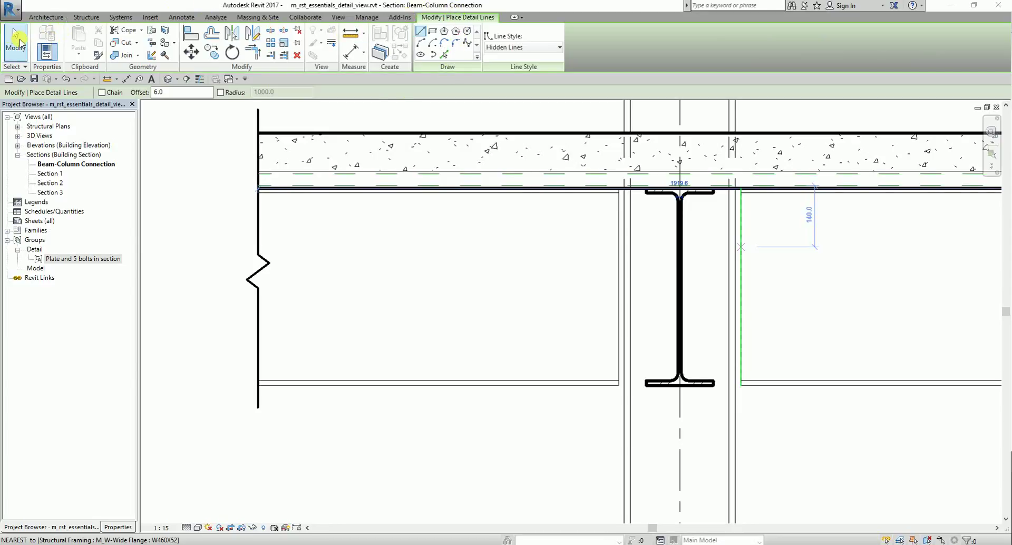
pyautogui.click(20, 41)
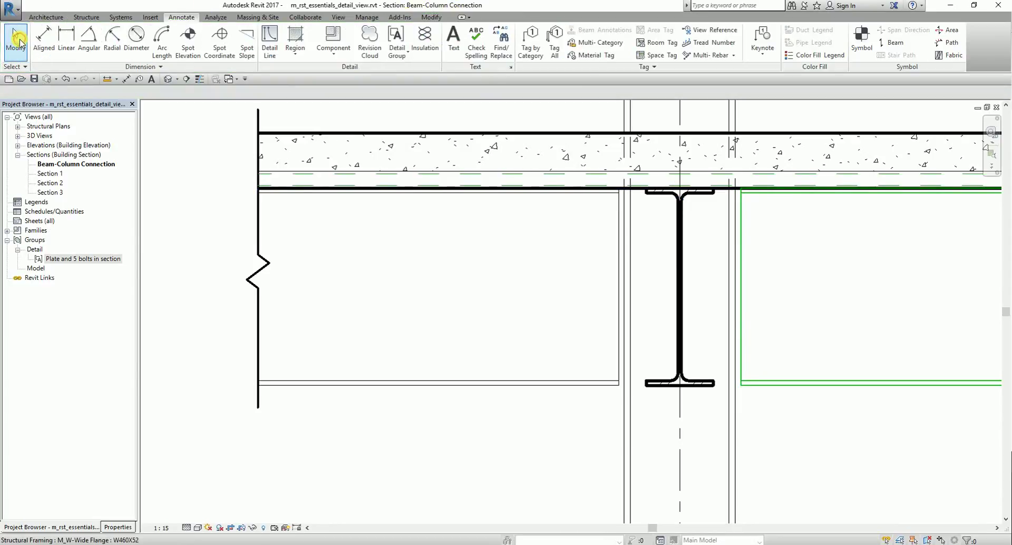
# Override the end edges of both side beams at the column with the <Hidden> line style using the Linework tool.
pyautogui.click(431, 17)
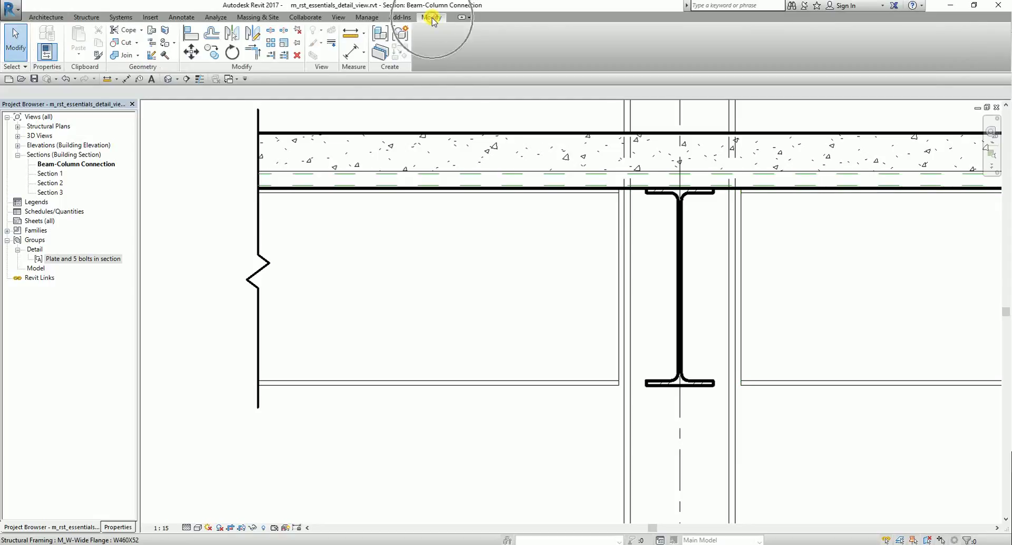
pyautogui.click(331, 43)
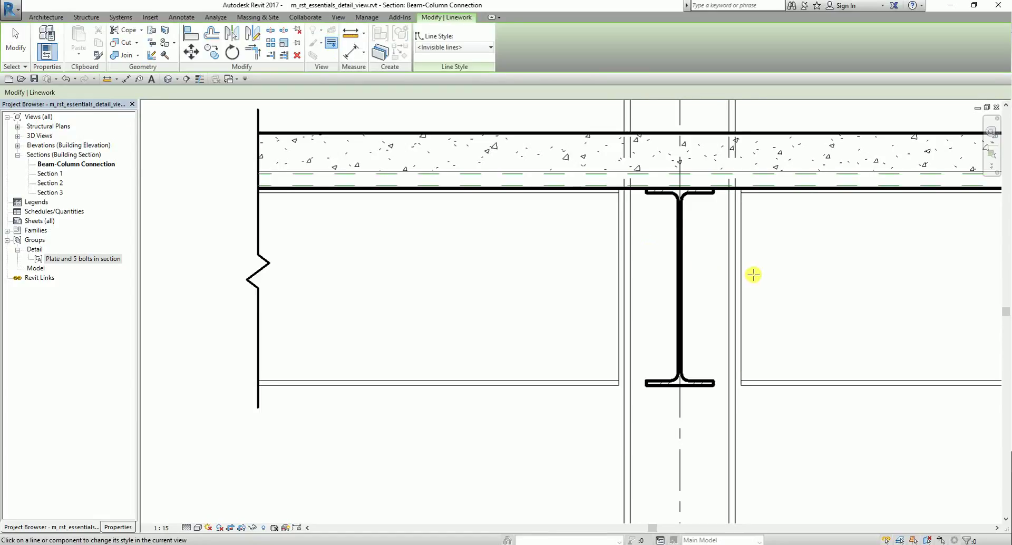
pyautogui.scroll(2, 752, 274)
pyautogui.moveTo(759, 274); pyautogui.dragTo(696, 266, button='middle')
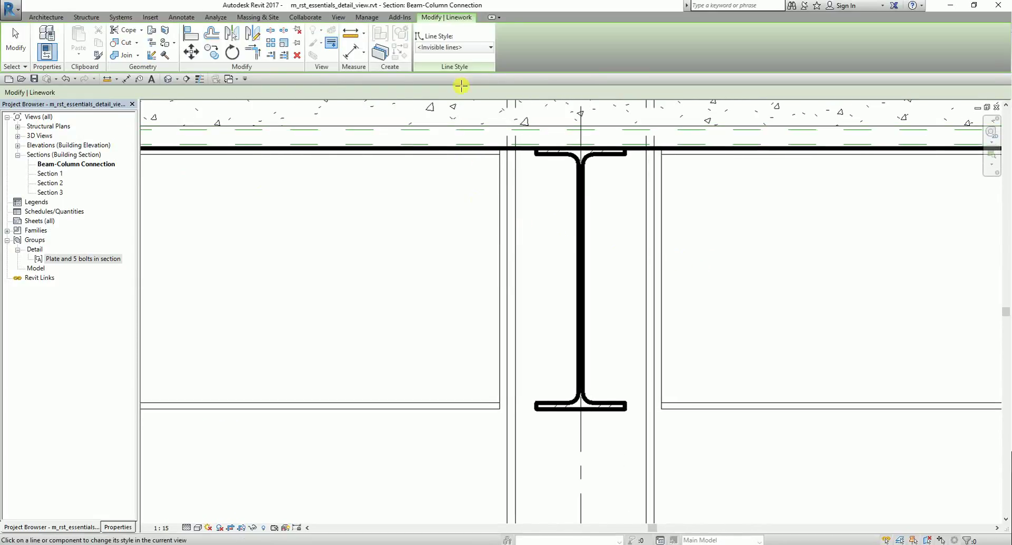
pyautogui.click(456, 49)
pyautogui.click(456, 48)
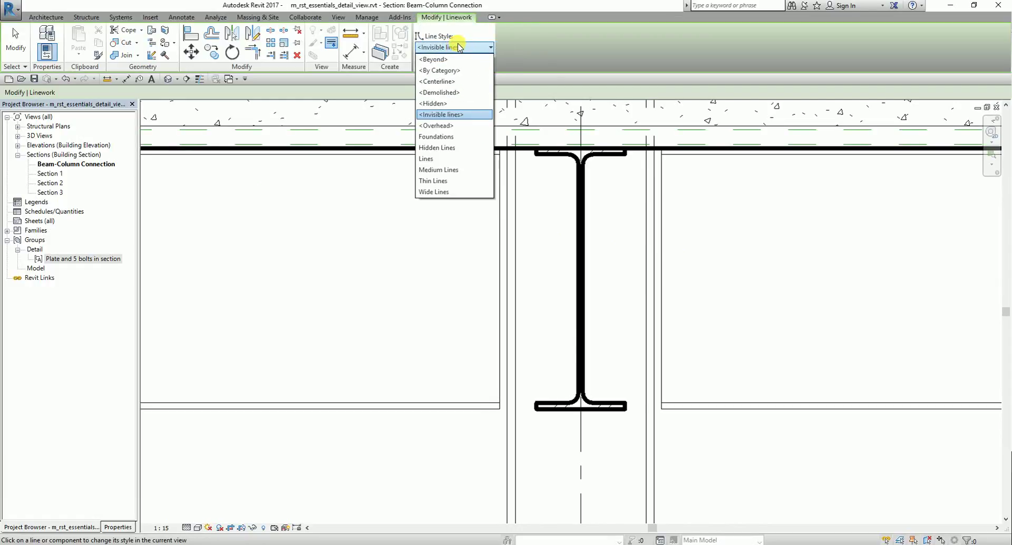
pyautogui.click(435, 104)
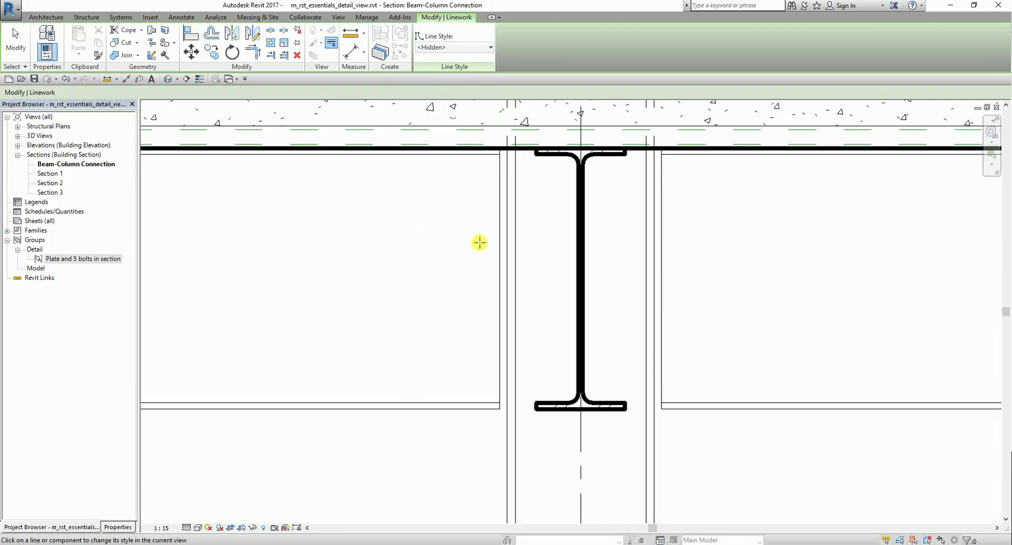
pyautogui.click(497, 250)
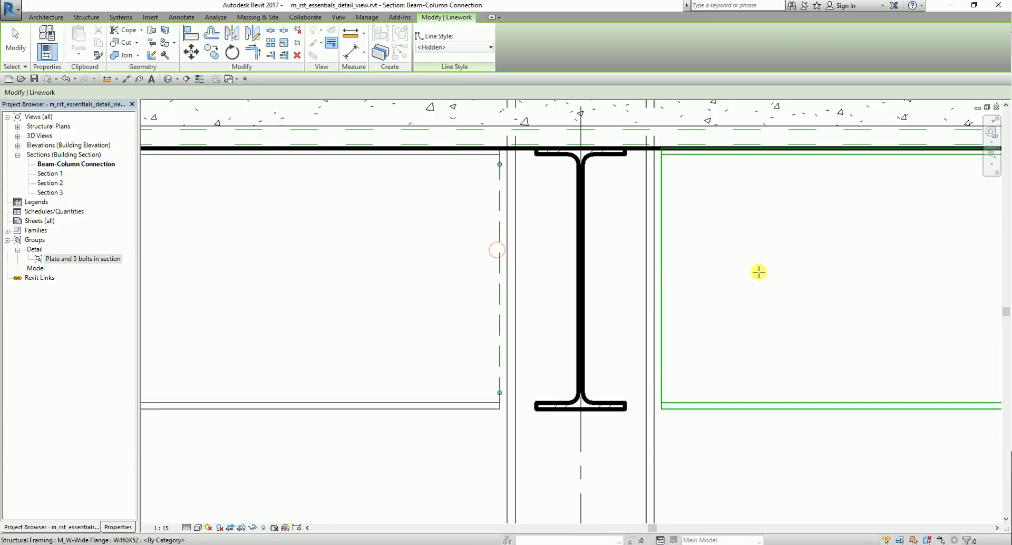
pyautogui.click(662, 272)
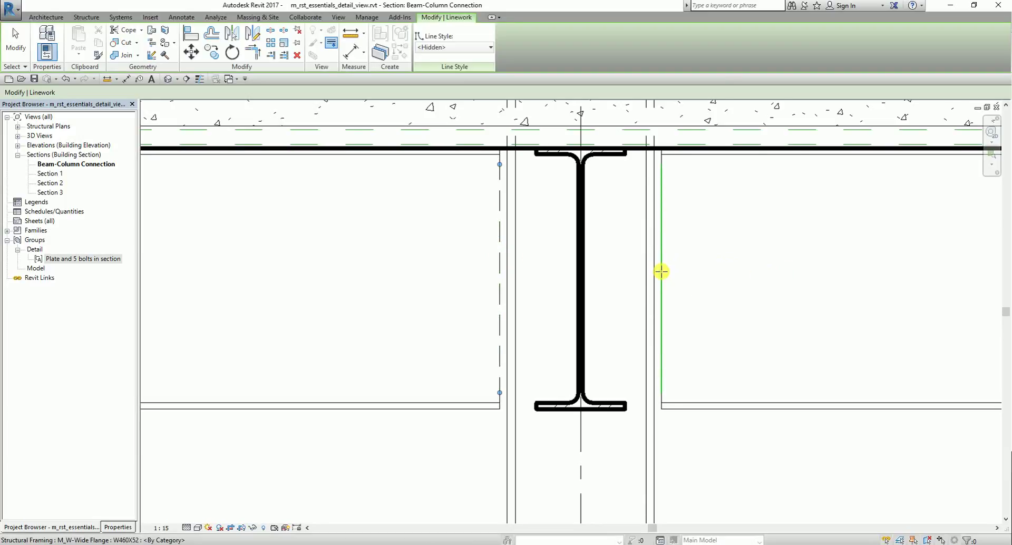
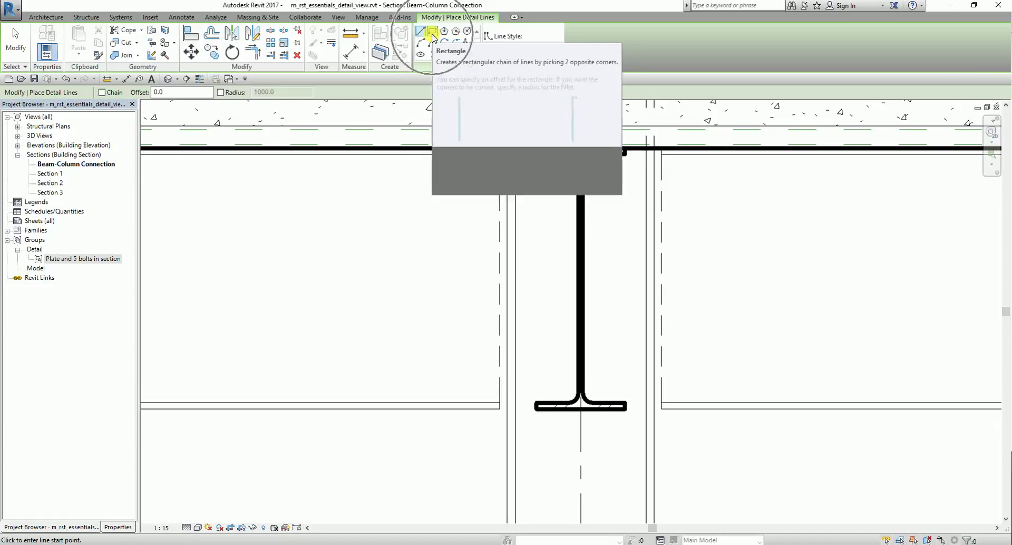
# Draw a Thin Lines detail rectangle about 125 wide and 370 high from the column's left face across the left beam's end.
pyautogui.click(432, 33)
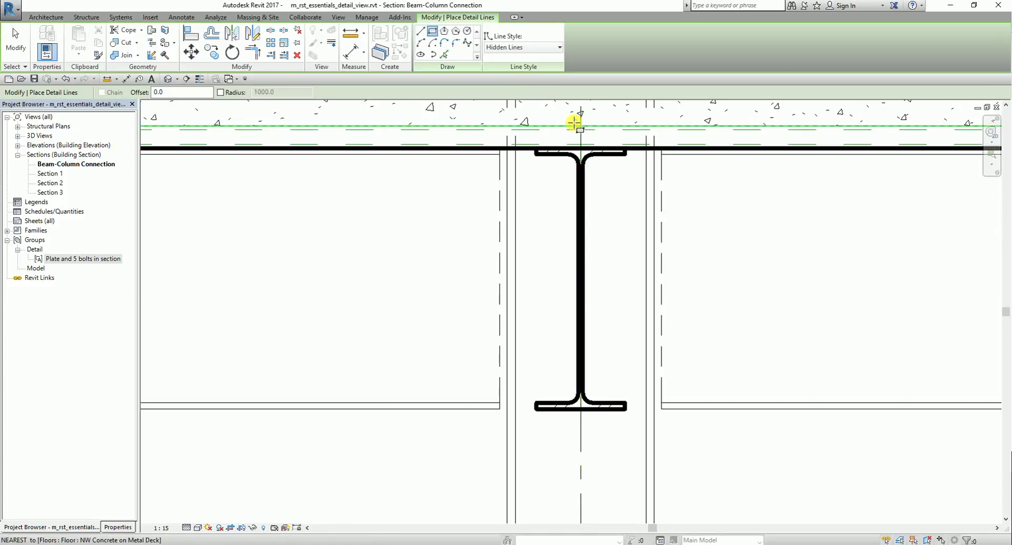
pyautogui.click(530, 48)
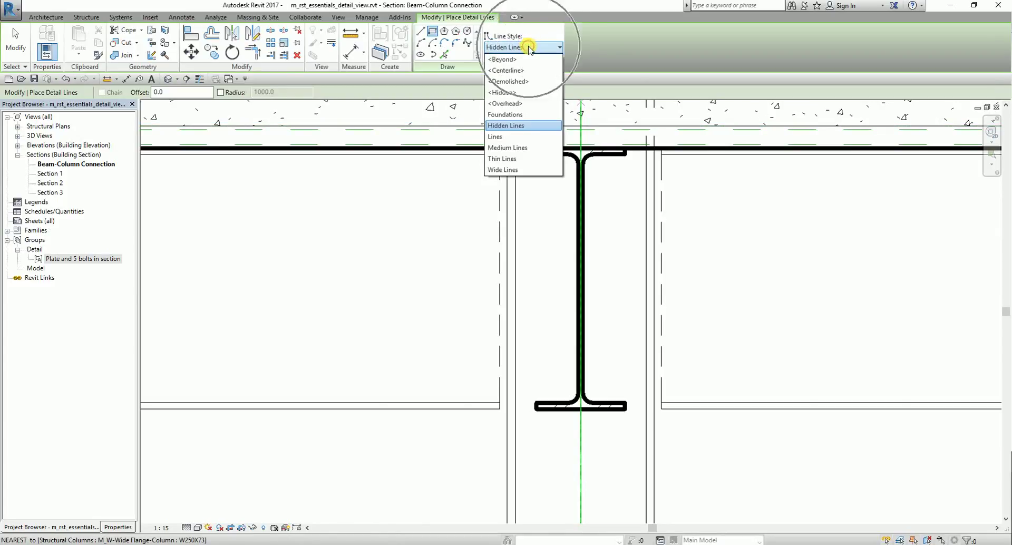
pyautogui.click(505, 158)
pyautogui.moveTo(452, 287); pyautogui.dragTo(605, 228, button='middle')
pyautogui.scroll(1, 587, 226)
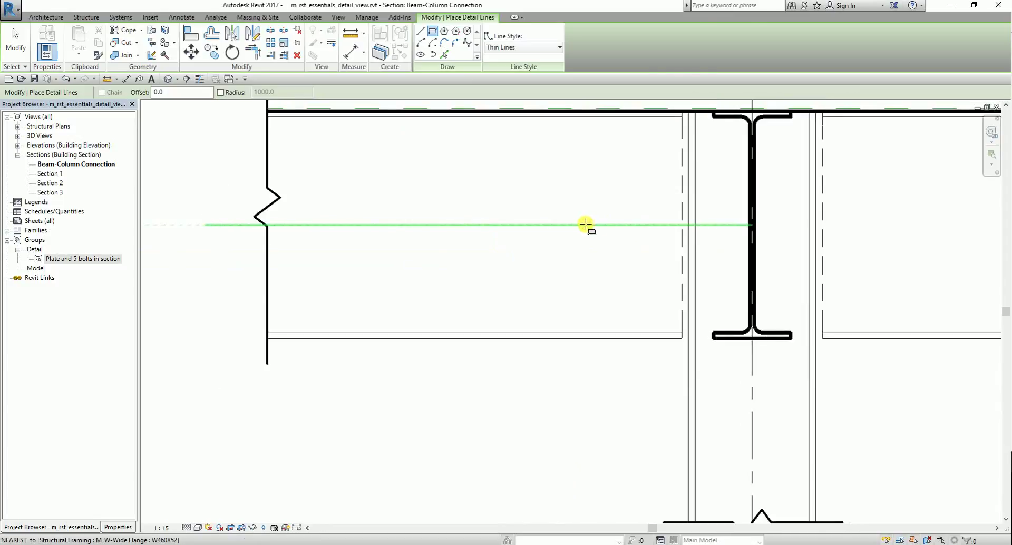
pyautogui.scroll(-2, 667, 173)
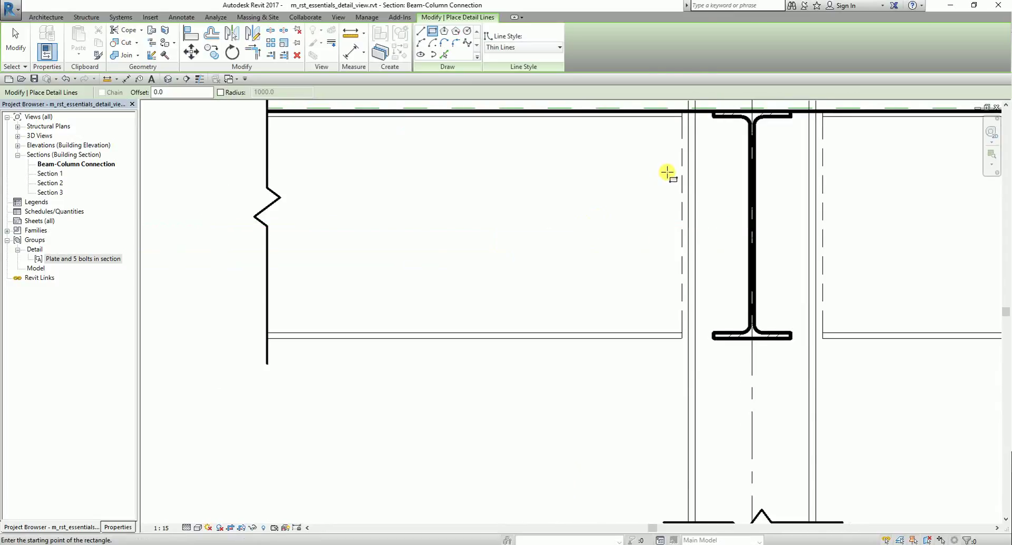
pyautogui.click(684, 135)
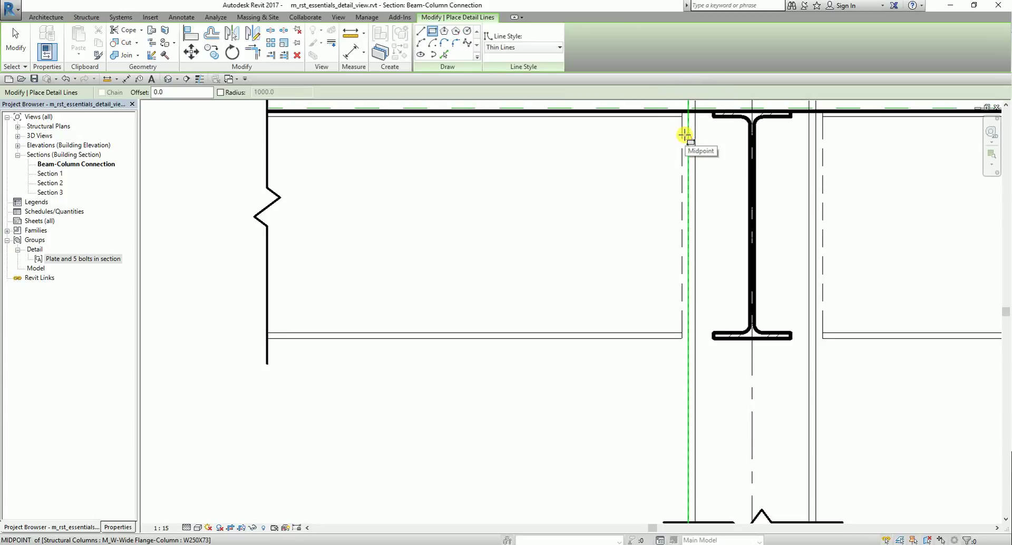
pyautogui.click(684, 135)
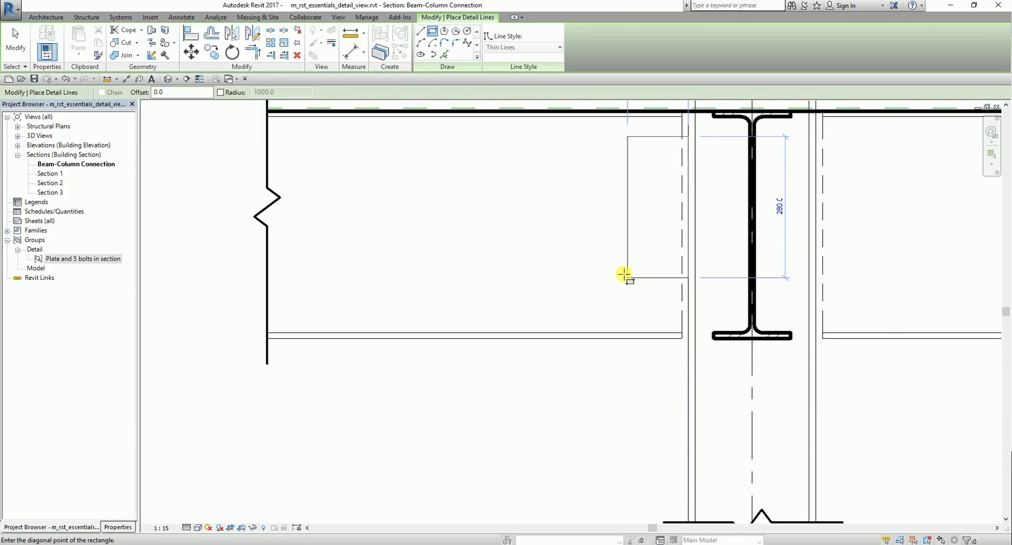
pyautogui.scroll(2, 680, 299)
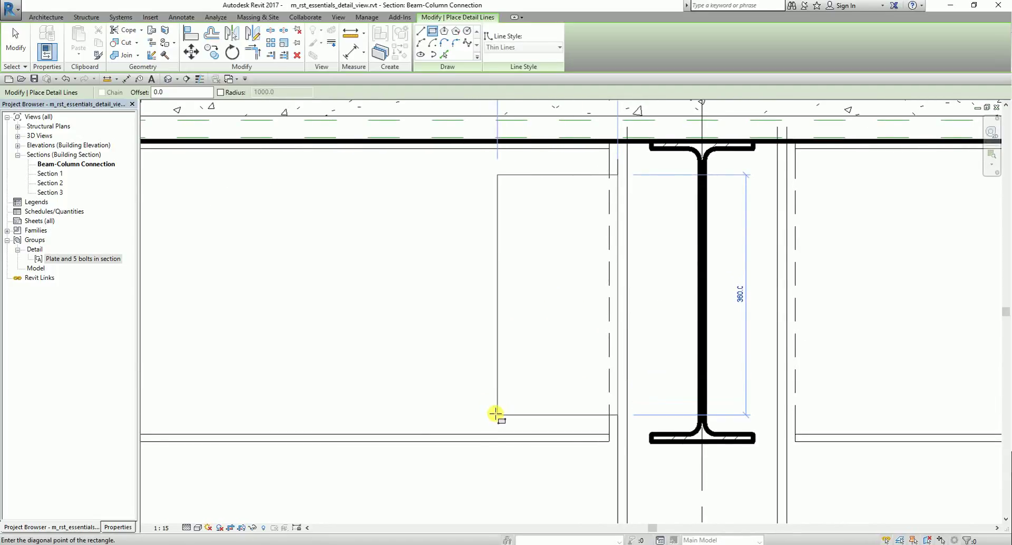
pyautogui.moveTo(497, 416); pyautogui.dragTo(492, 451, button='middle')
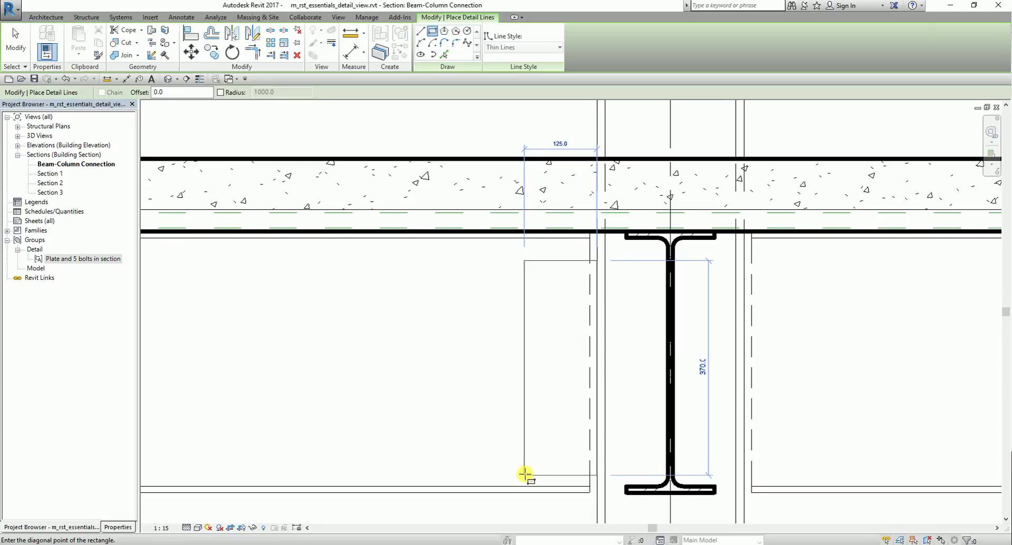
pyautogui.click(525, 474)
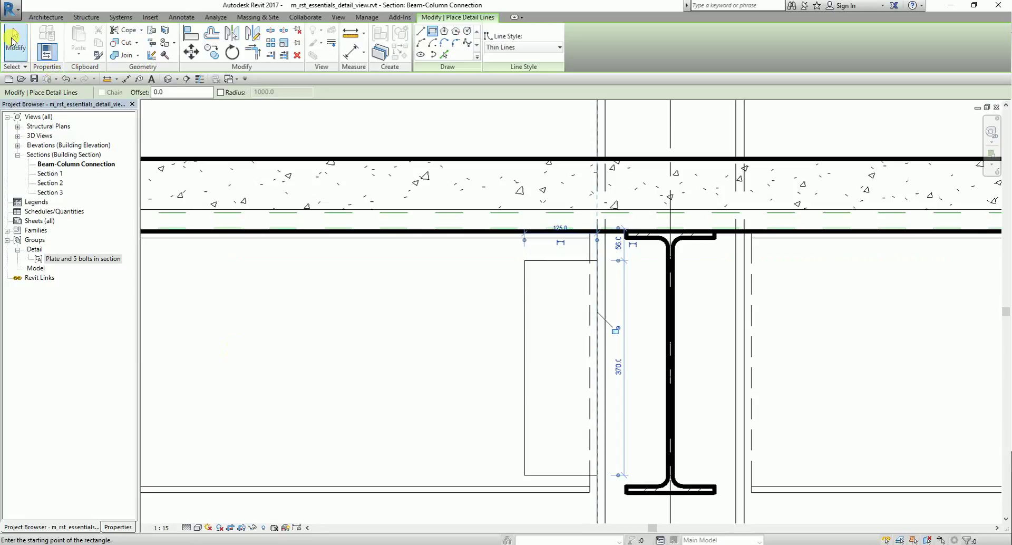
pyautogui.click(12, 40)
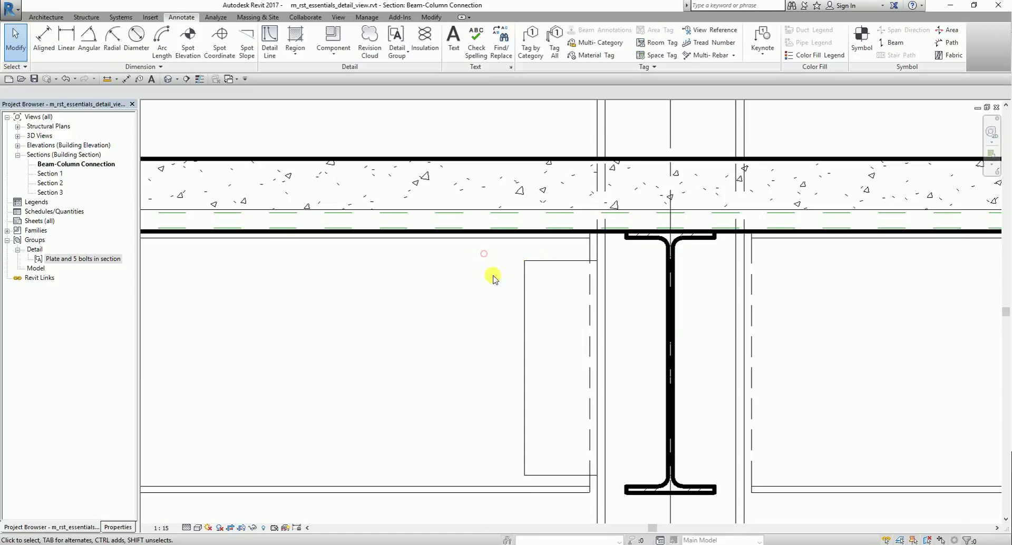
pyautogui.moveTo(501, 255); pyautogui.dragTo(610, 492)
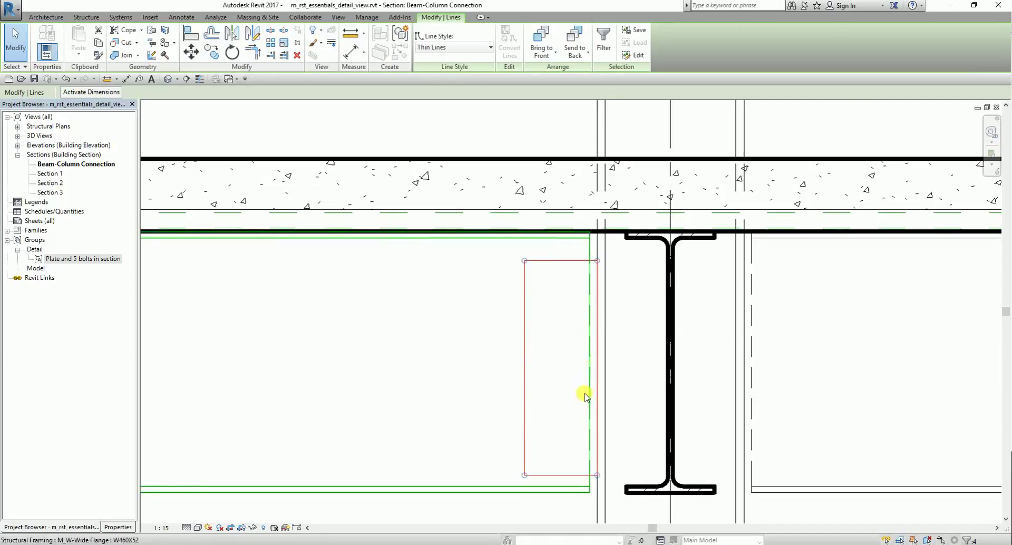
pyautogui.click(24, 66)
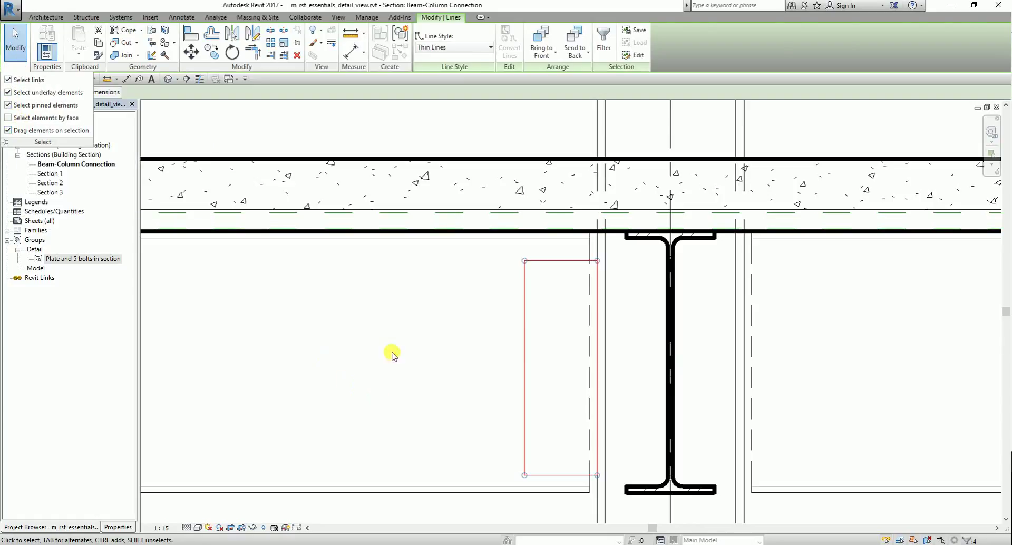
pyautogui.press('Escape')
pyautogui.click(485, 250)
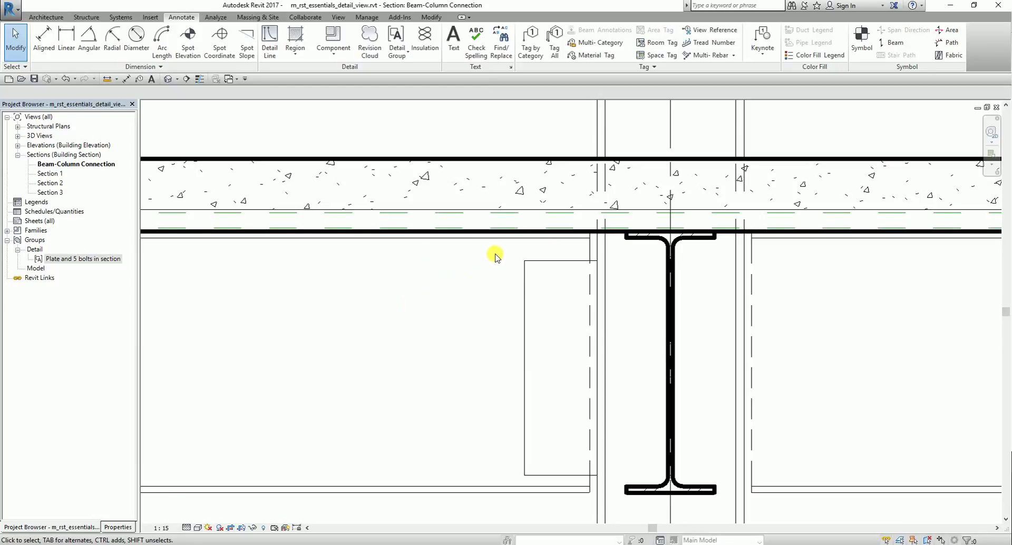
pyautogui.moveTo(496, 254); pyautogui.dragTo(607, 482)
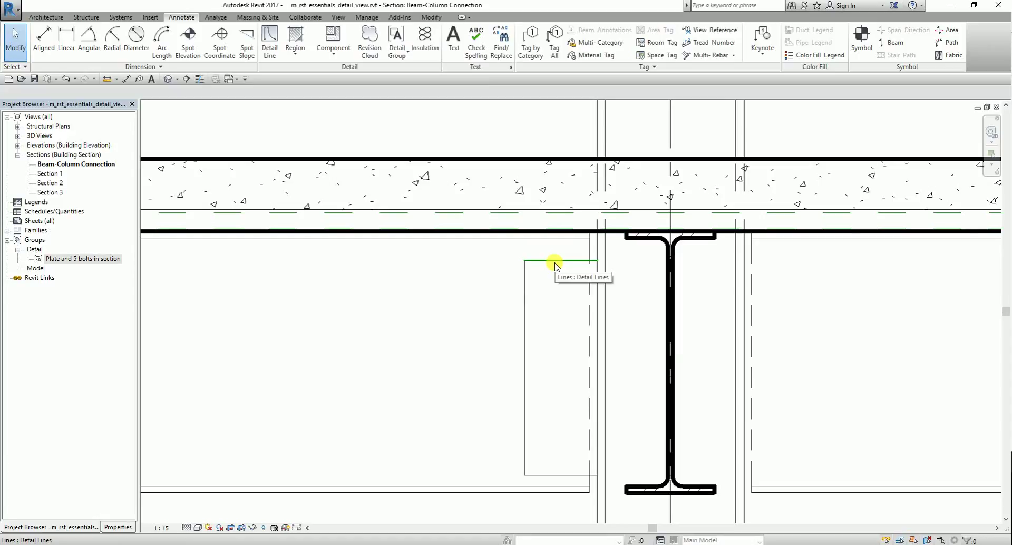
pyautogui.press('Tab')
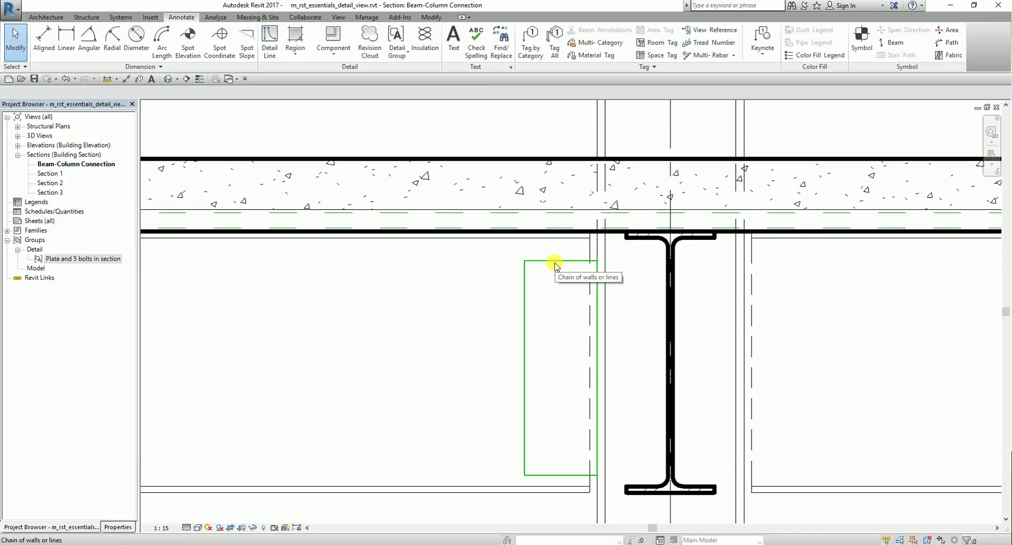
pyautogui.click(556, 265)
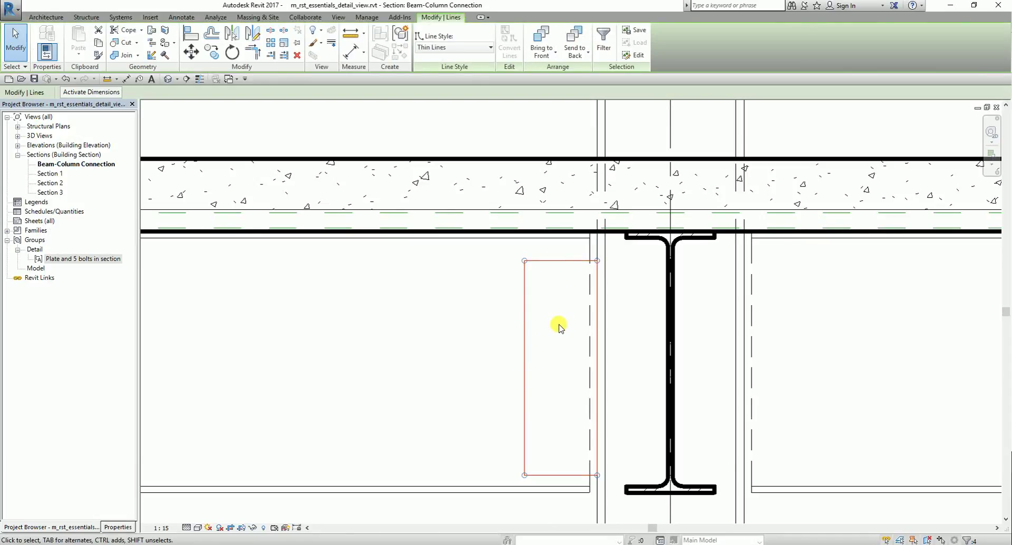
pyautogui.click(558, 326)
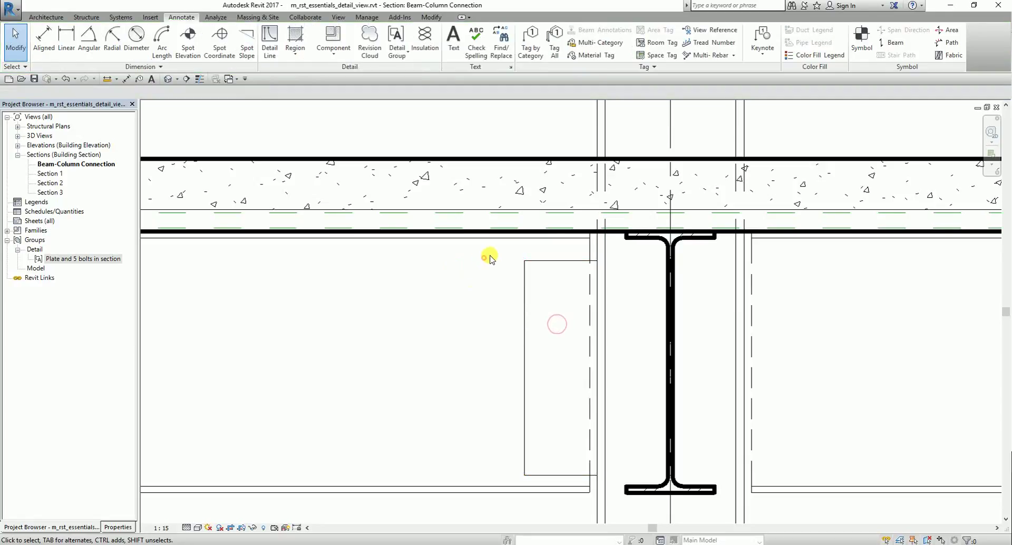
# Select the whole plate rectangle and set the distance from its top edge to the slab's lower hidden detail line to 50.
pyautogui.moveTo(492, 253)
pyautogui.mouseDown()
pyautogui.moveTo(575, 387)
pyautogui.moveTo(614, 495)
pyautogui.mouseUp()
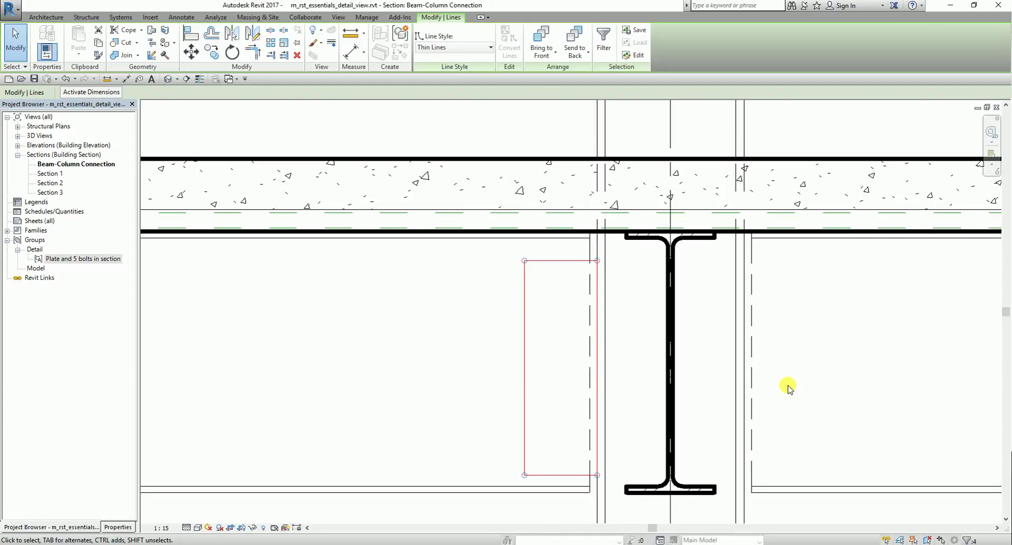
pyautogui.click(96, 93)
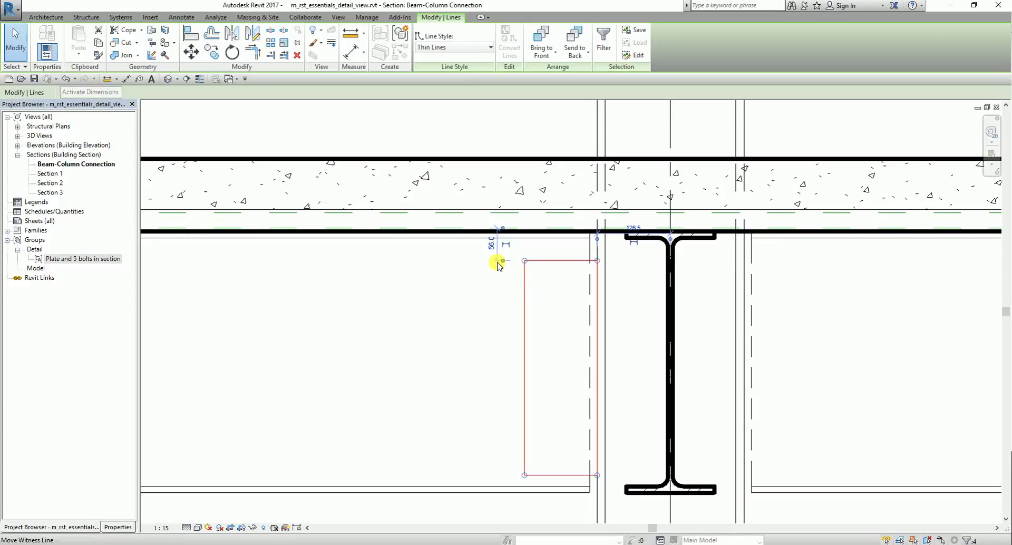
pyautogui.click(492, 244)
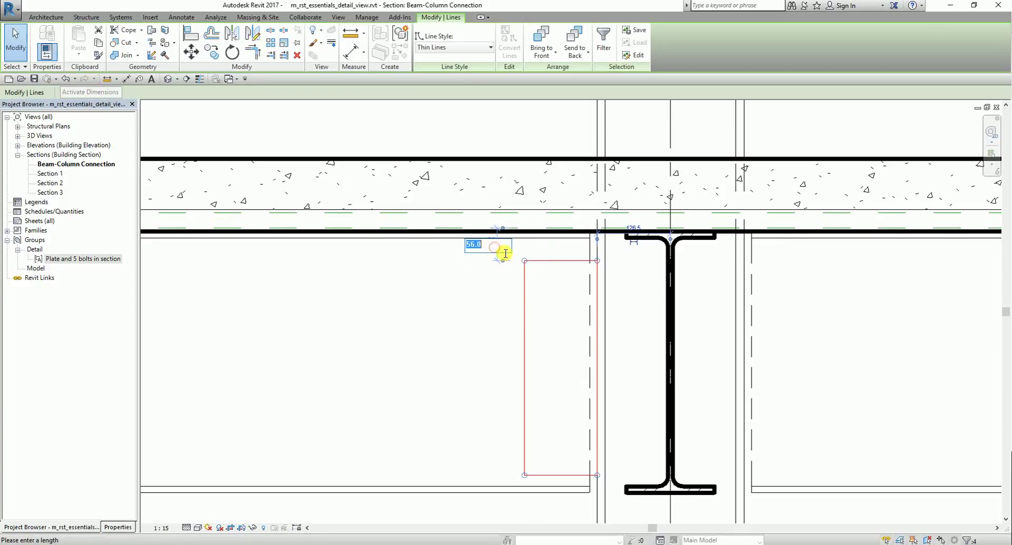
pyautogui.write('50')
pyautogui.press('Return')
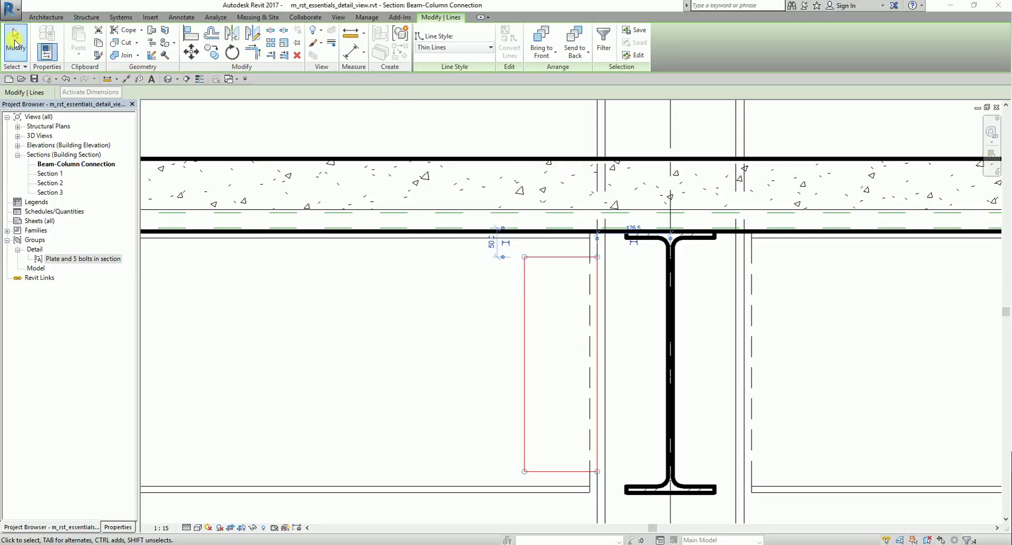
pyautogui.click(21, 45)
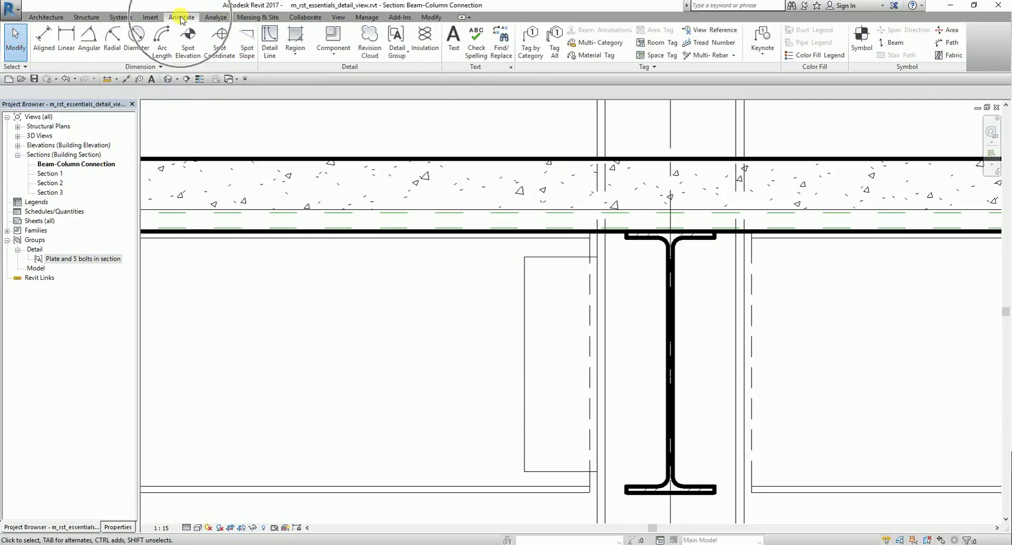
# Place an A325 - 15mm Plan repeating detail along the plate rectangle's left edge, offset 30 towards the column.
pyautogui.click(333, 51)
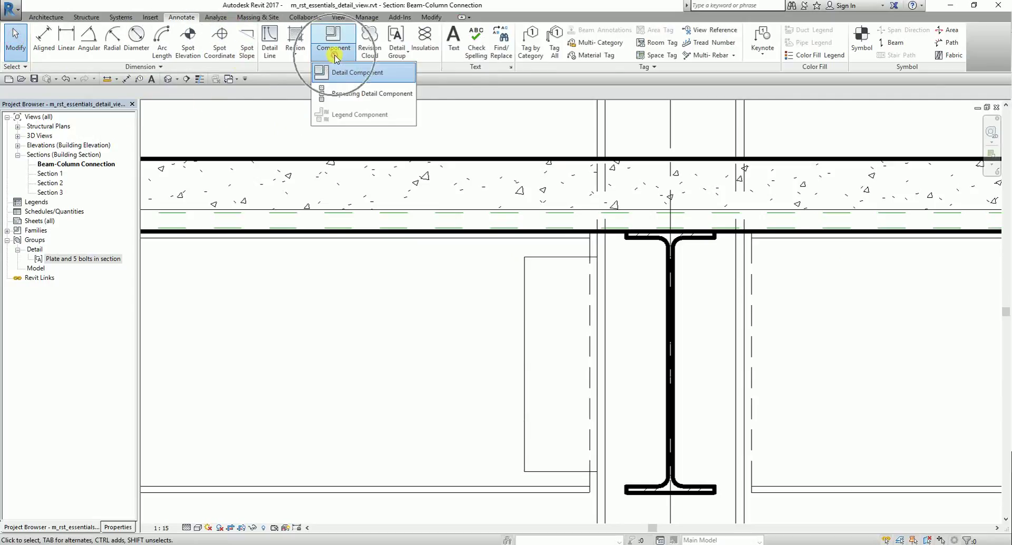
pyautogui.click(357, 94)
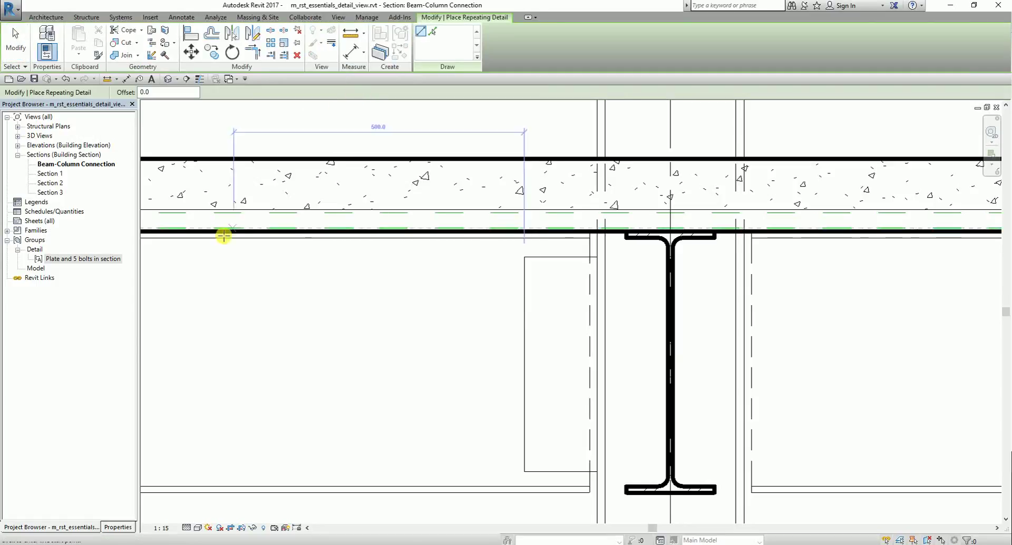
pyautogui.click(115, 528)
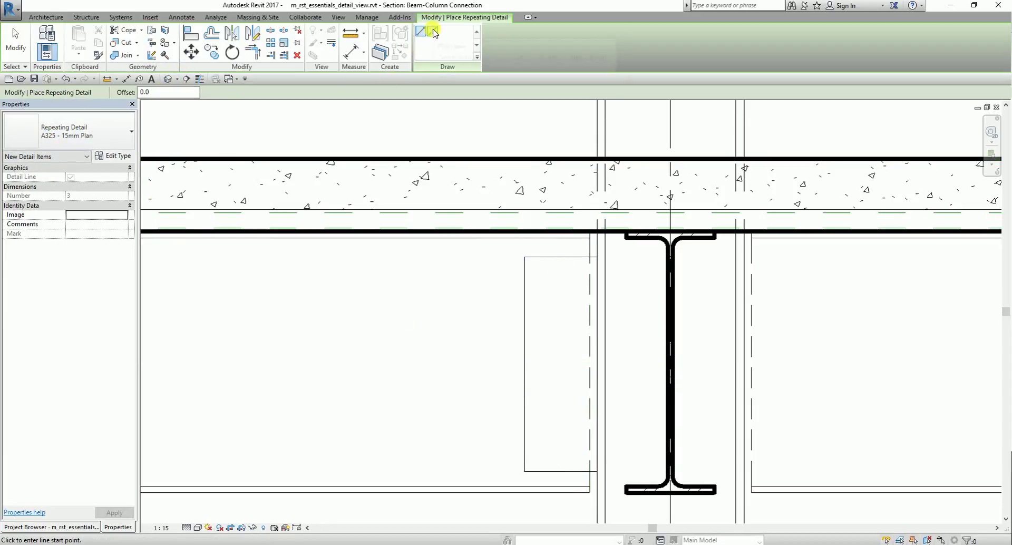
pyautogui.click(433, 32)
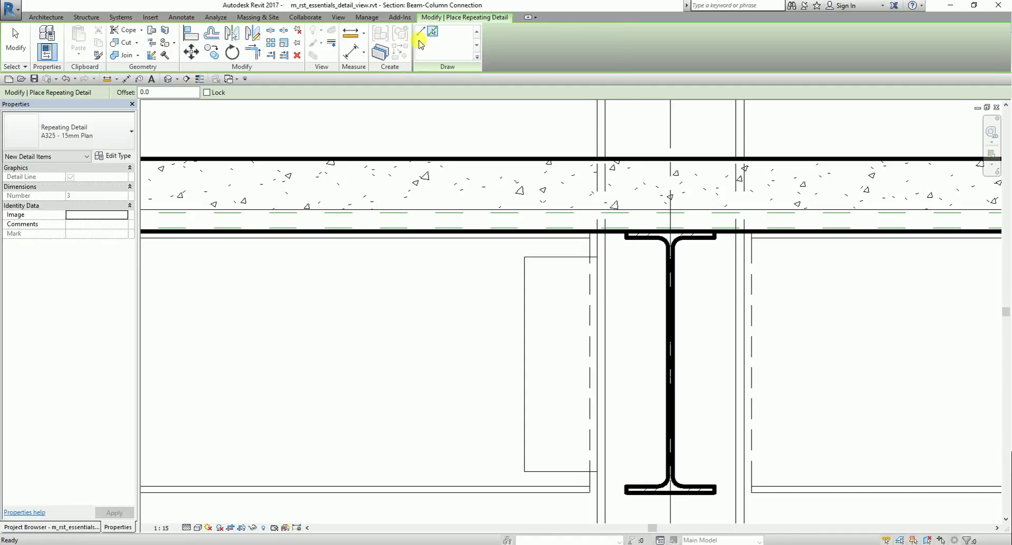
pyautogui.click(152, 92)
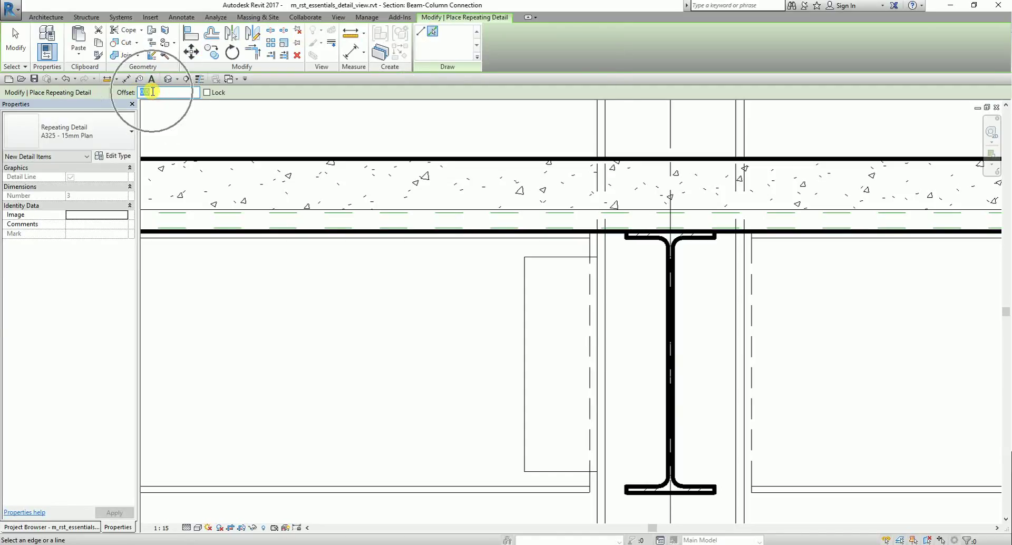
pyautogui.write('30')
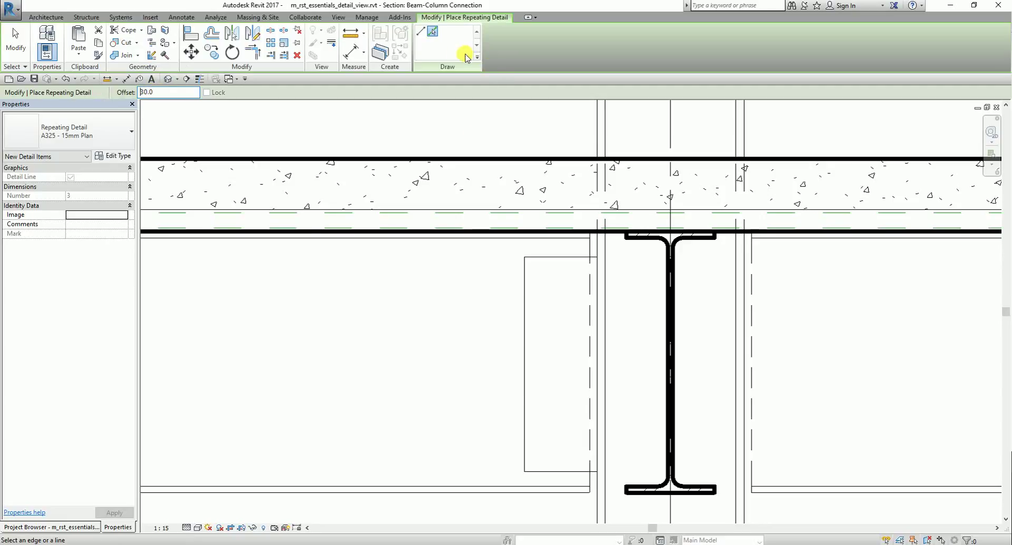
pyautogui.click(433, 32)
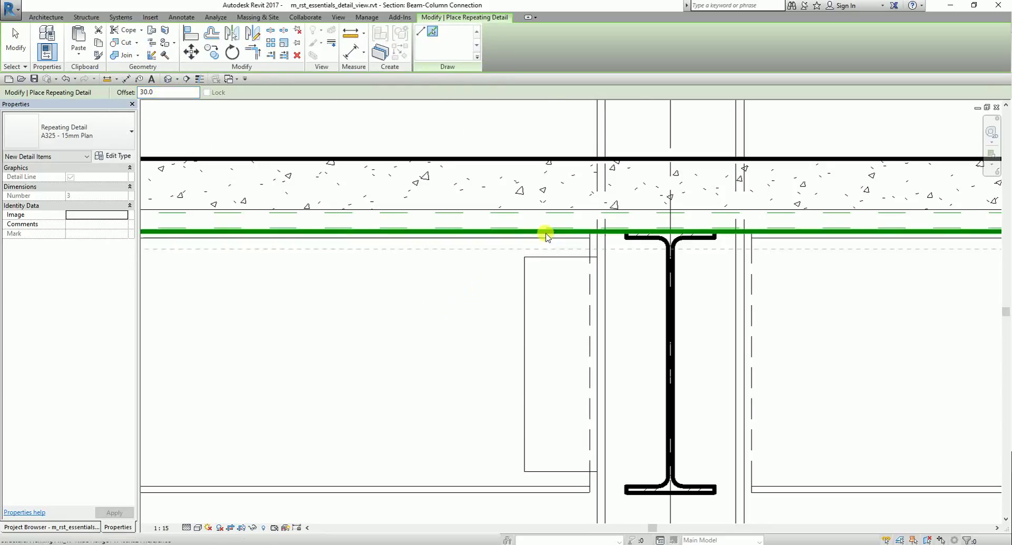
pyautogui.click(525, 345)
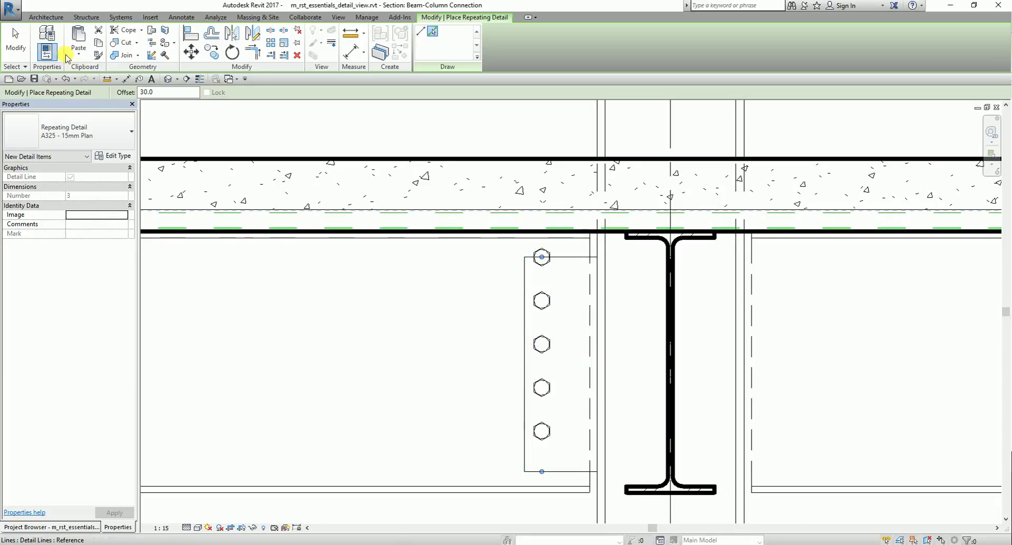
pyautogui.click(15, 44)
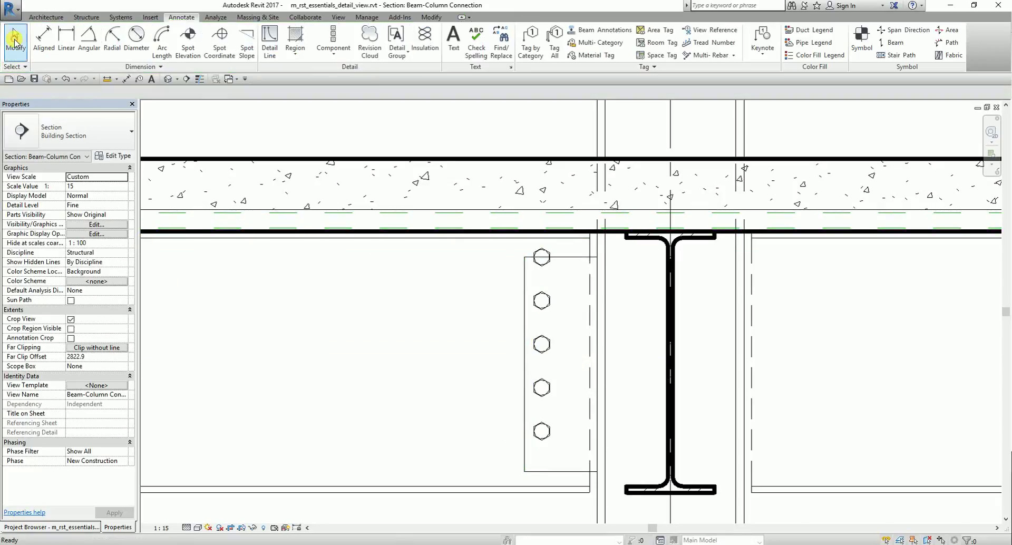
# Move the row of bolts straight down 30 from the connection plate's top edge.
pyautogui.click(545, 269)
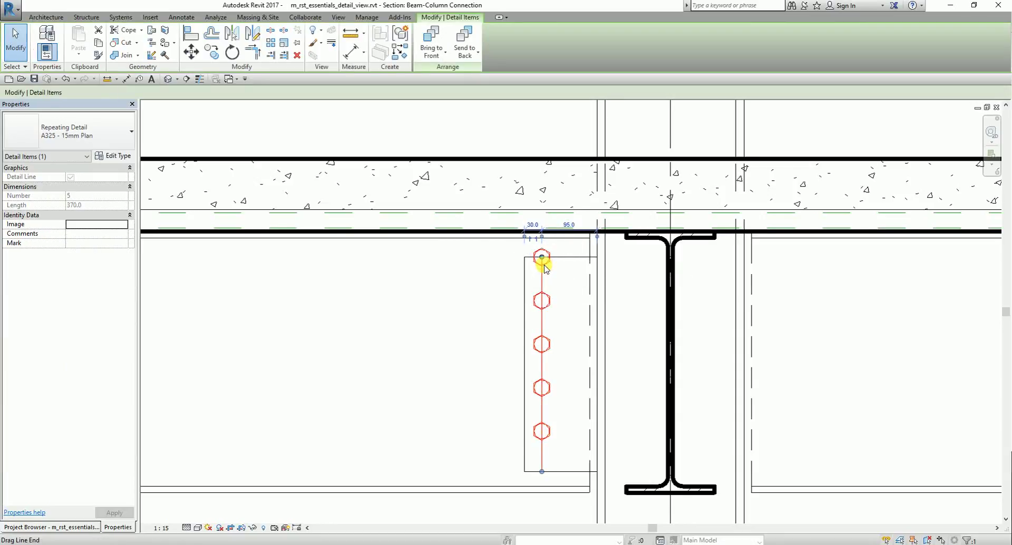
pyautogui.click(545, 267)
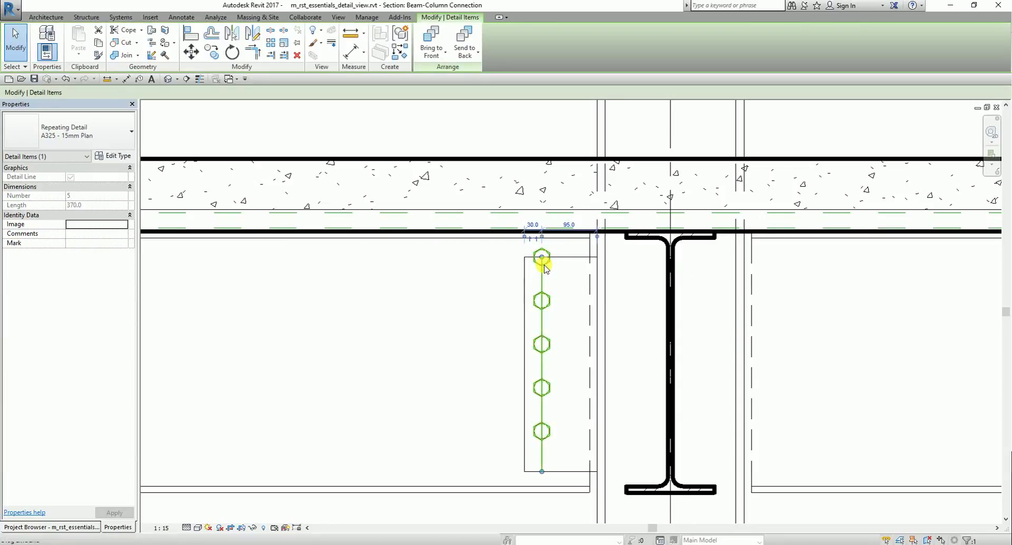
pyautogui.click(545, 267)
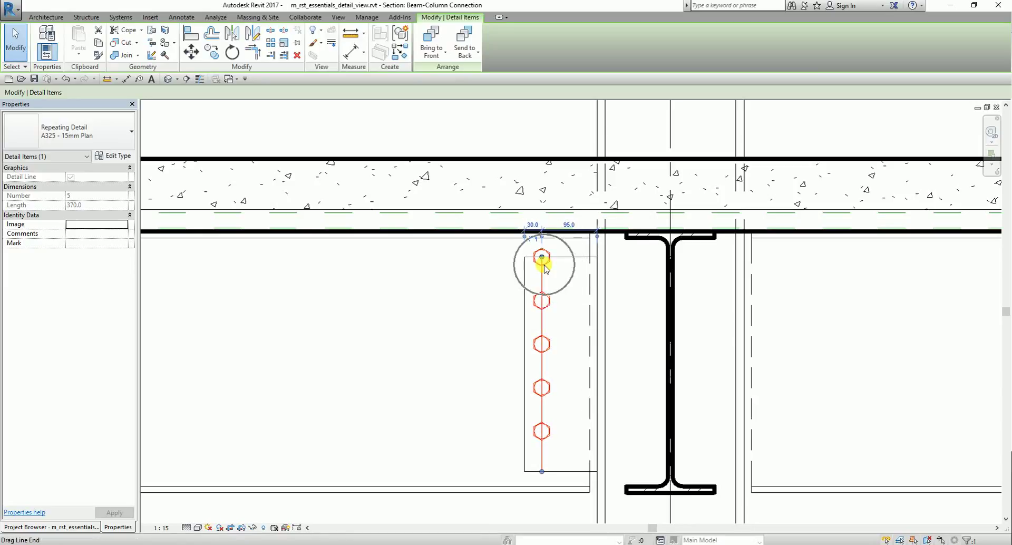
pyautogui.click(191, 52)
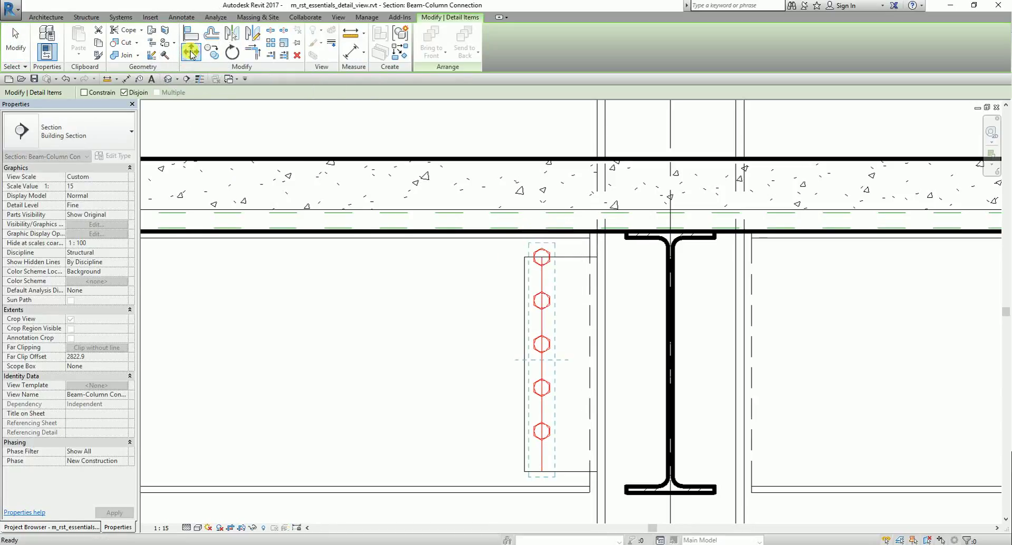
pyautogui.click(132, 95)
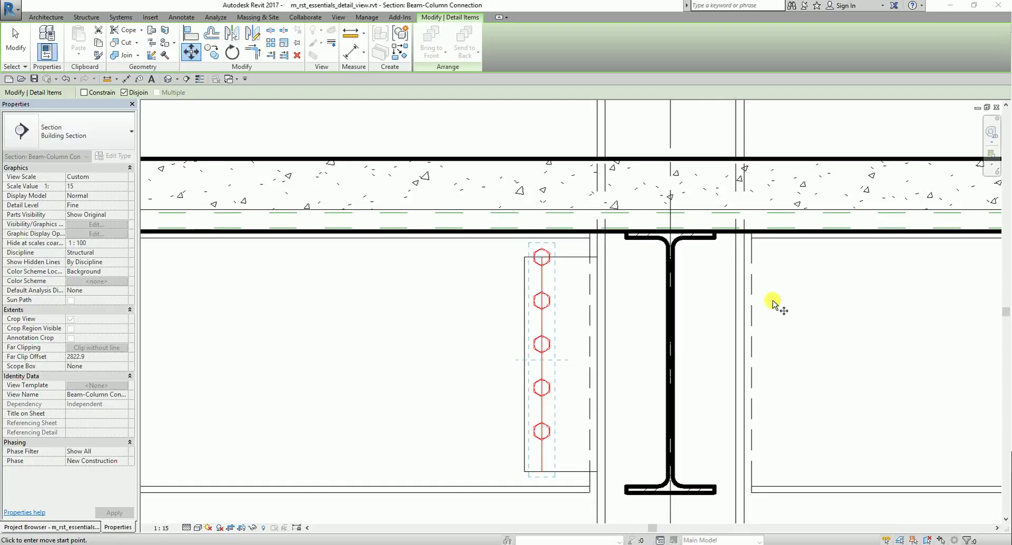
pyautogui.click(131, 97)
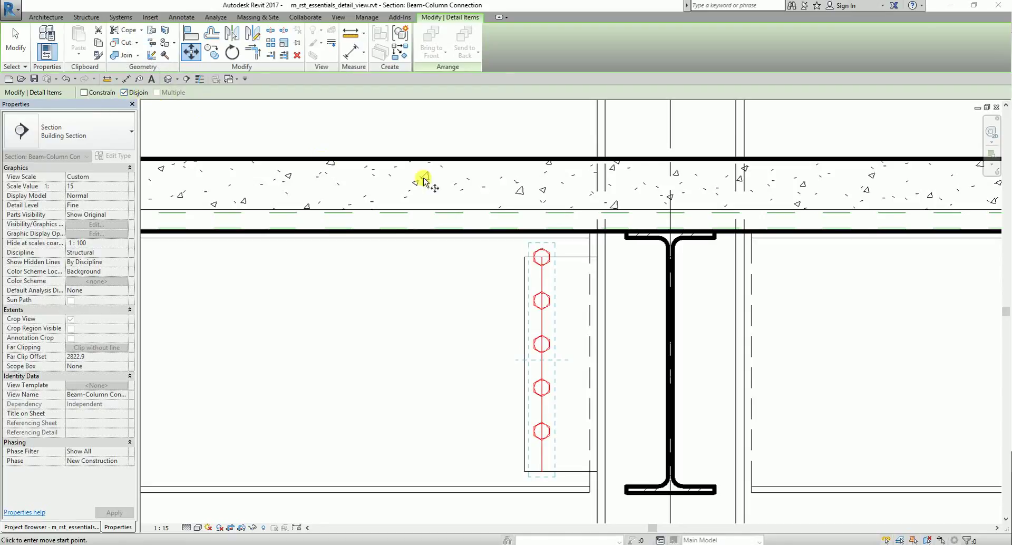
pyautogui.click(540, 259)
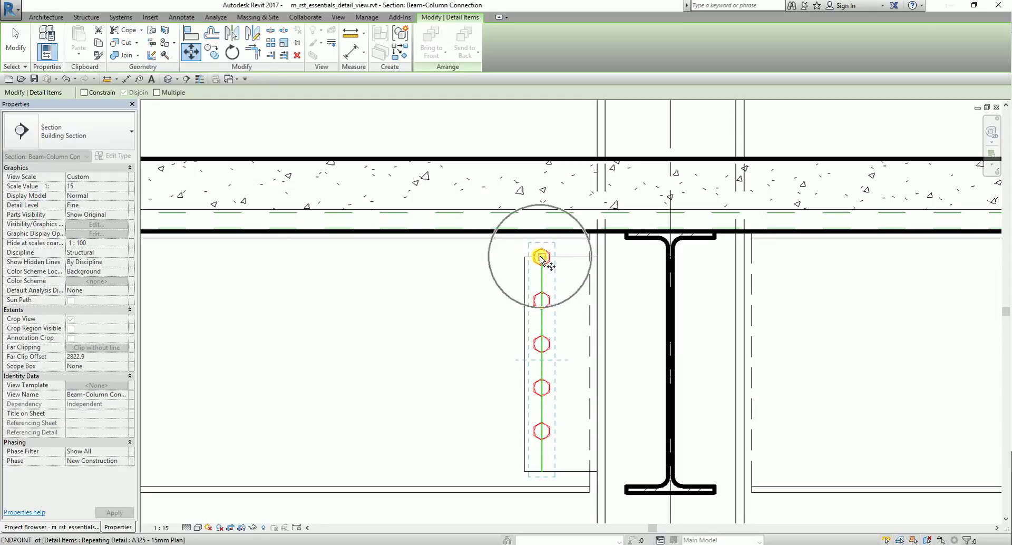
pyautogui.click(541, 258)
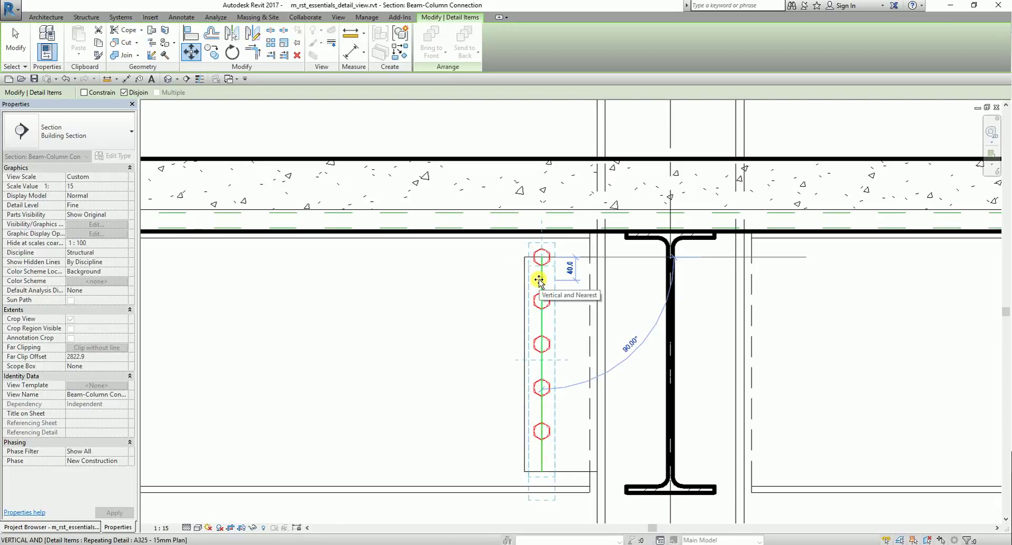
pyautogui.write('3')
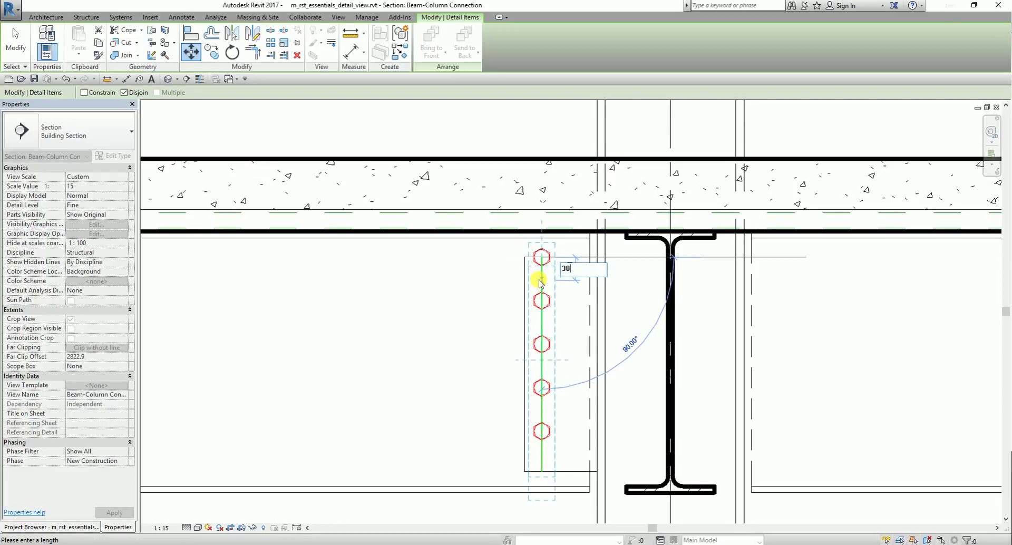
pyautogui.write('0')
pyautogui.press('Return')
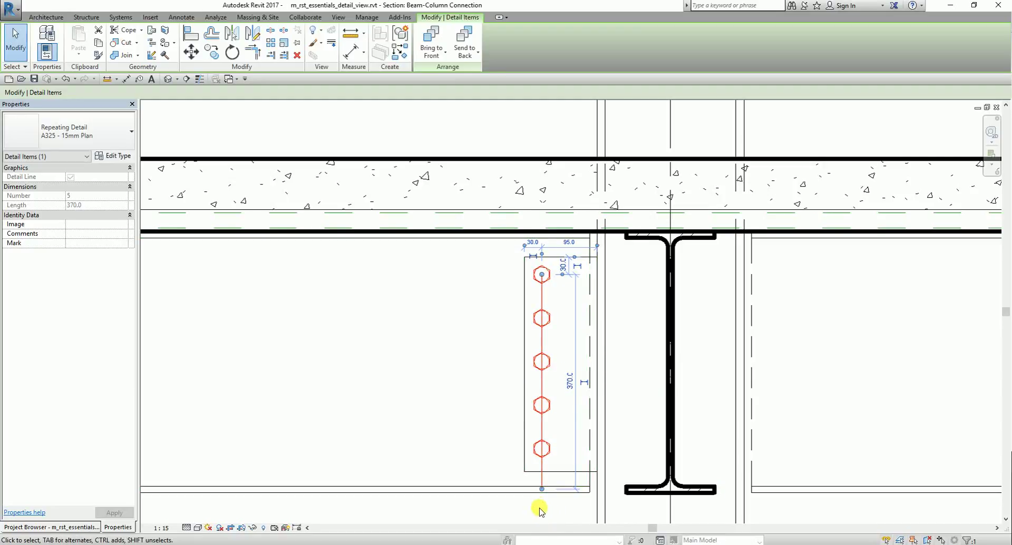
# Shorten the bolts' repeating detail to a length of 300 so its lower end sits at the lowest bolt's centre.
pyautogui.click(542, 491)
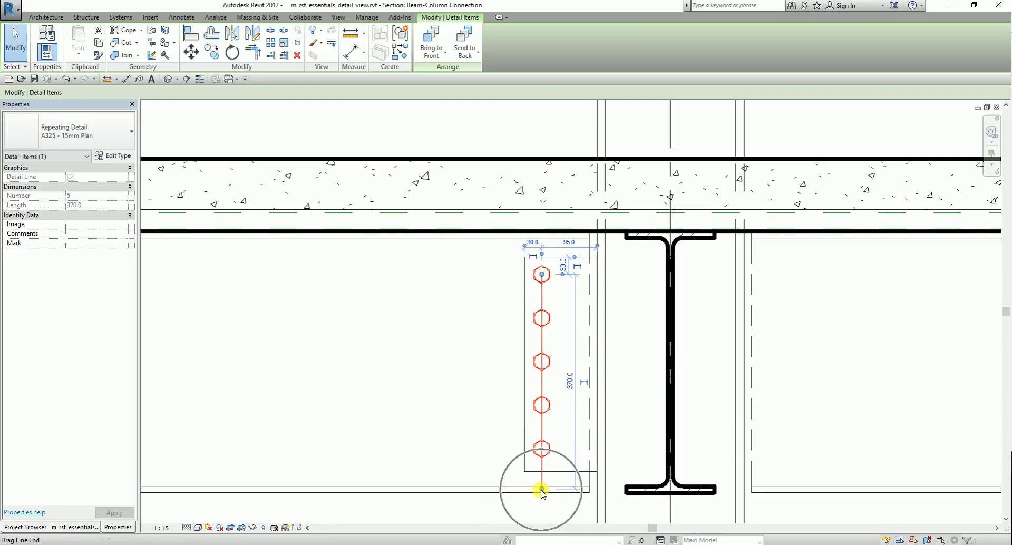
pyautogui.click(573, 390)
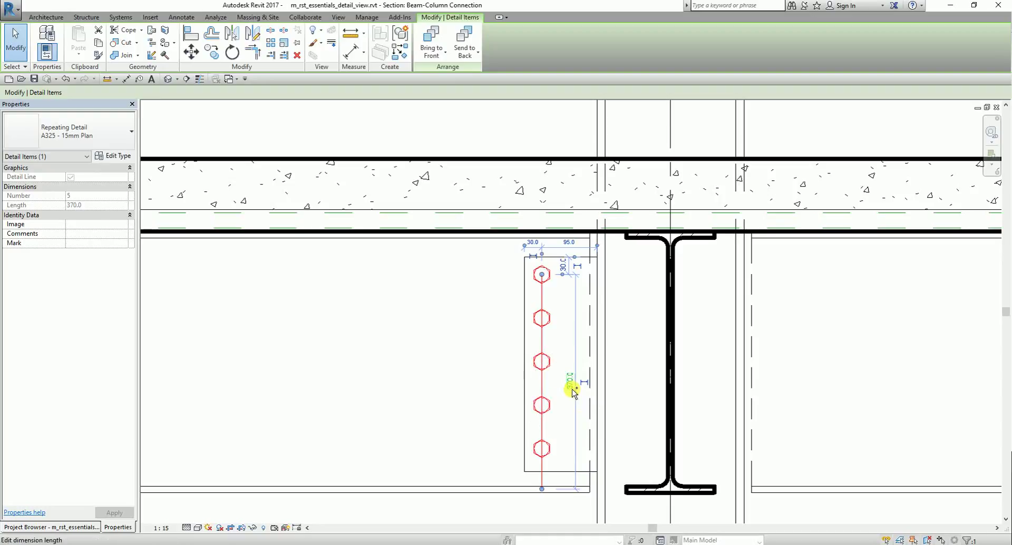
pyautogui.click(572, 389)
pyautogui.click(542, 489)
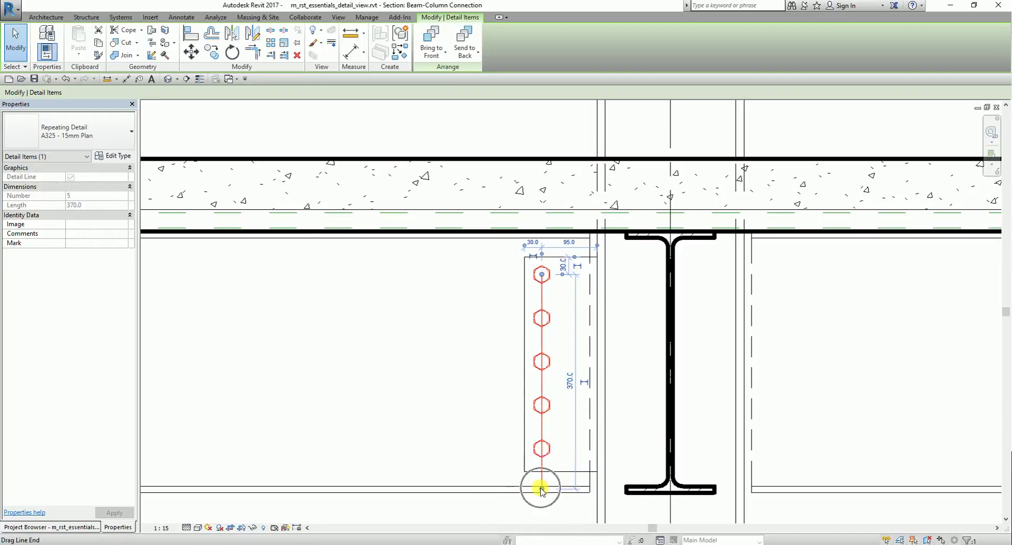
pyautogui.moveTo(542, 490); pyautogui.dragTo(540, 448)
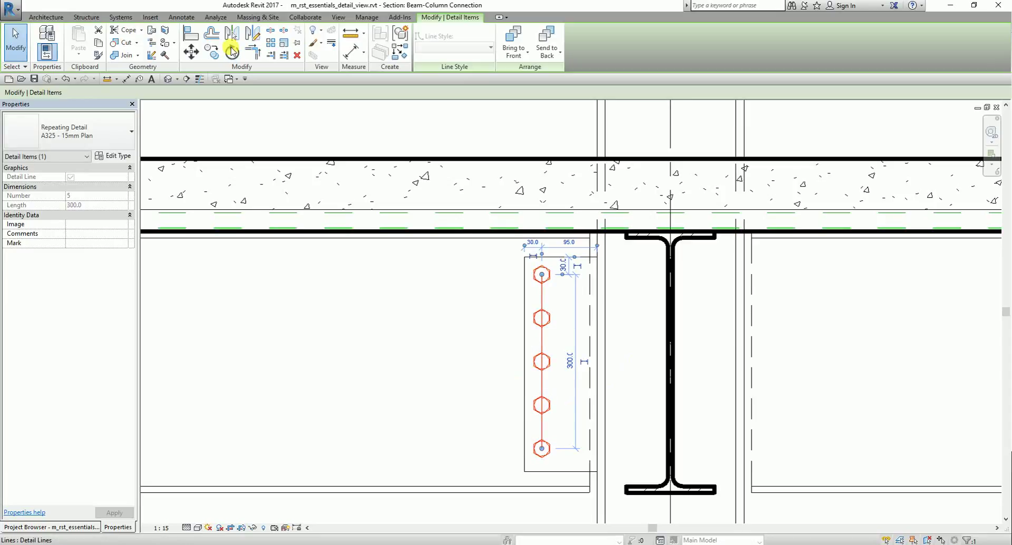
pyautogui.click(15, 40)
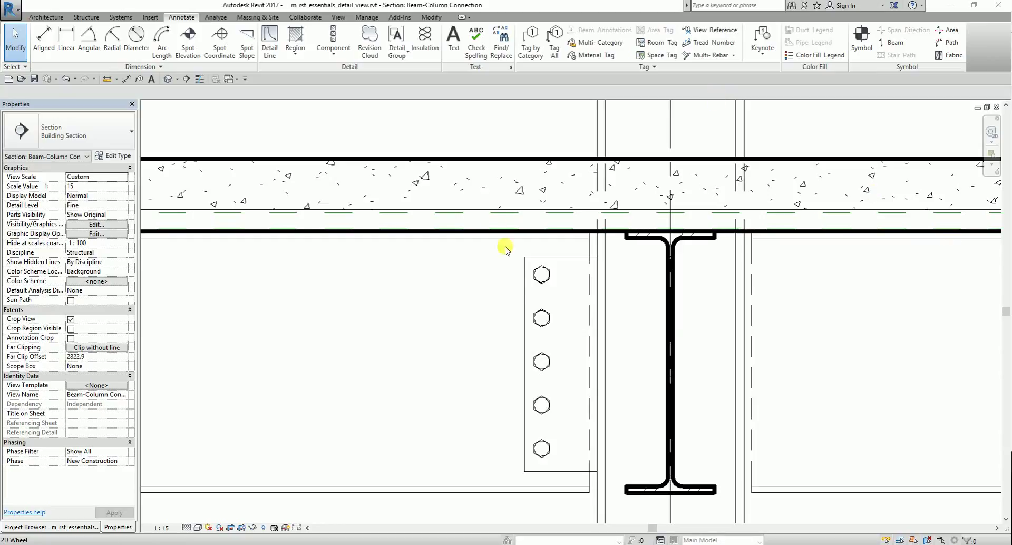
# Group the plate rectangle and its bolt row as a detail group named Beam to Column Connection.
pyautogui.scroll(3, 605, 314)
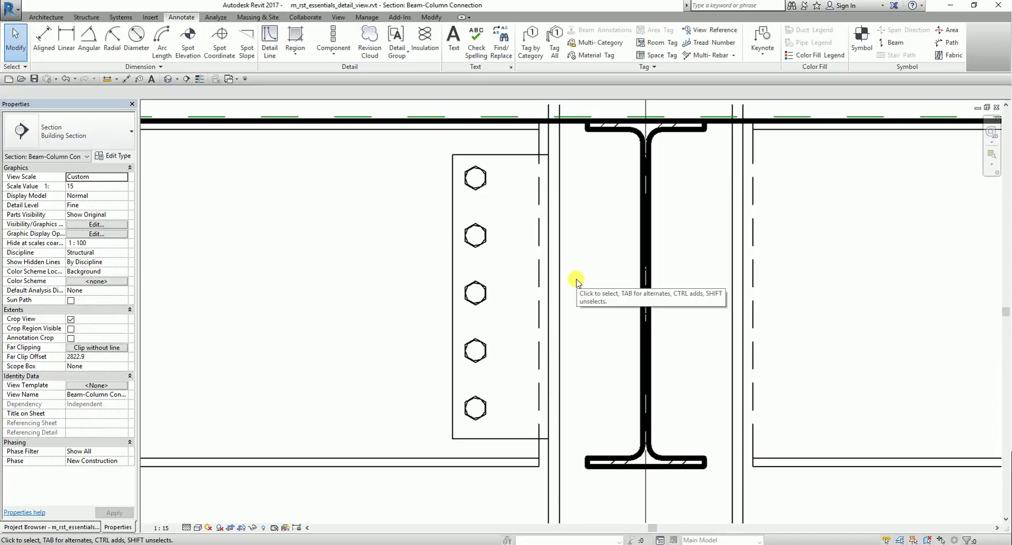
pyautogui.moveTo(411, 144); pyautogui.dragTo(574, 451)
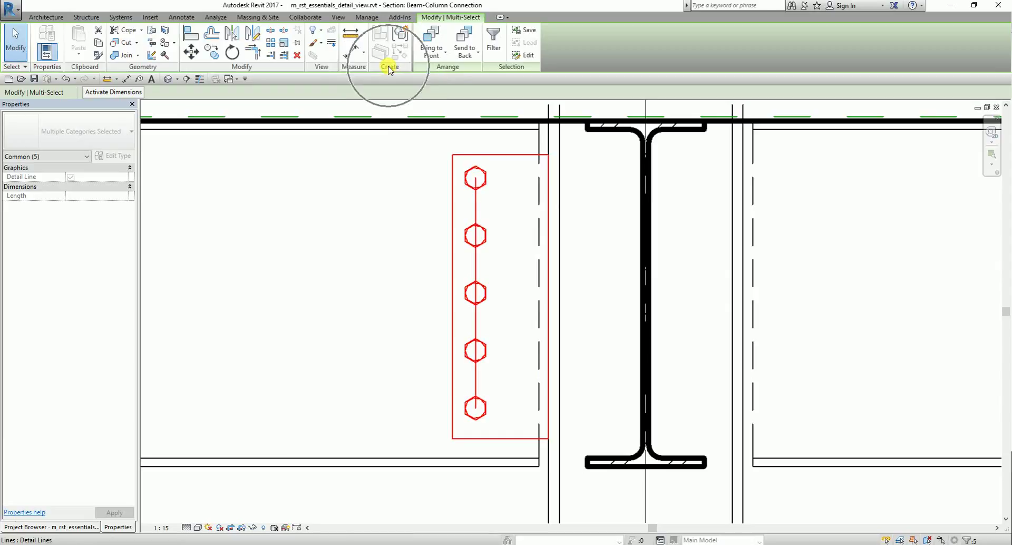
pyautogui.click(401, 32)
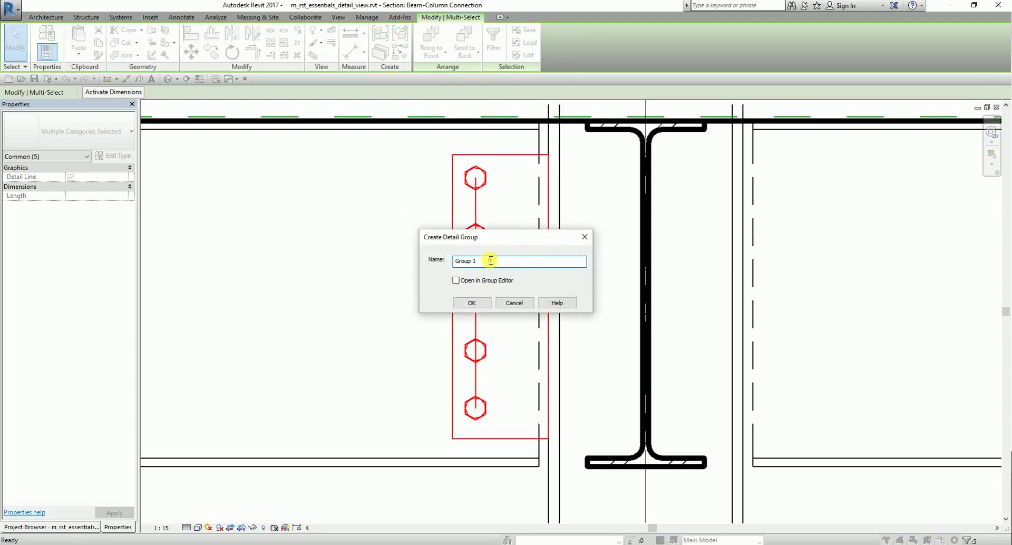
pyautogui.moveTo(470, 261); pyautogui.dragTo(452, 255)
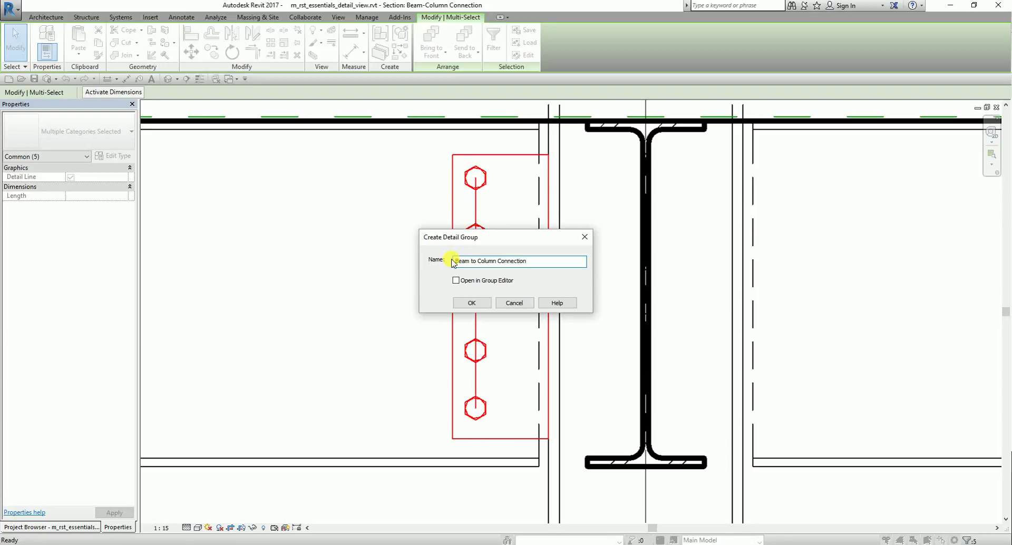
pyautogui.click(472, 302)
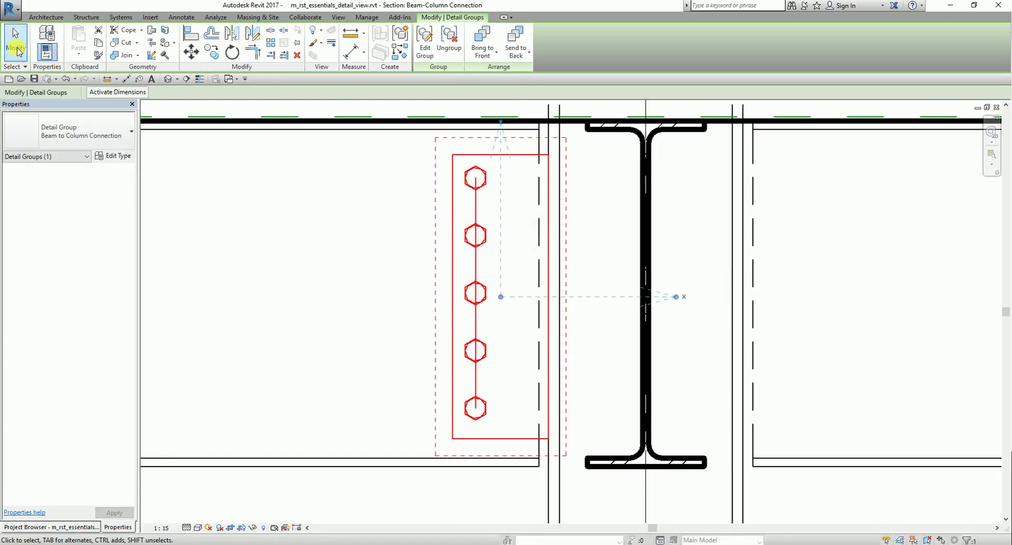
pyautogui.click(15, 45)
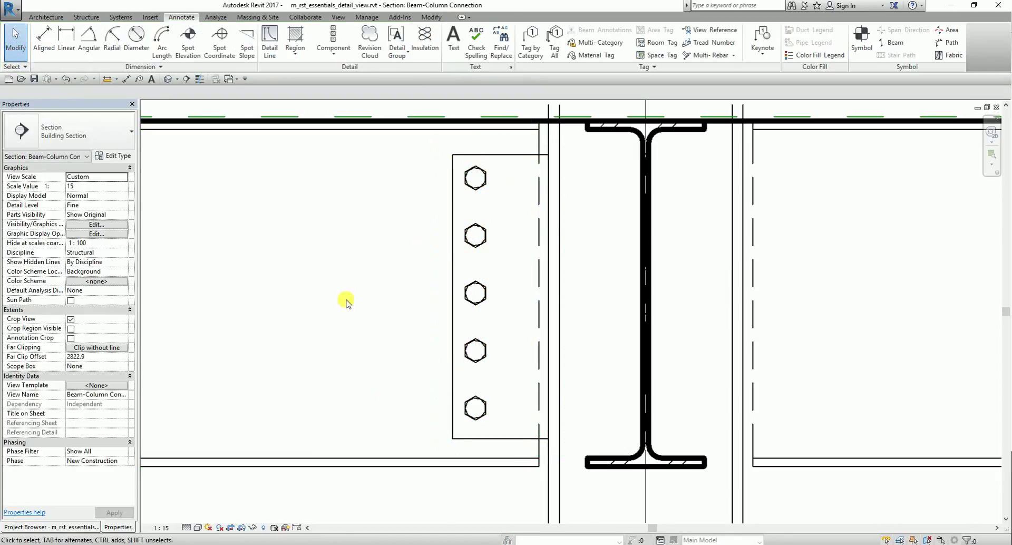
# Look through the project's detail groups and check the commands offered for the Plate and 5 bolts in section group.
pyautogui.click(72, 526)
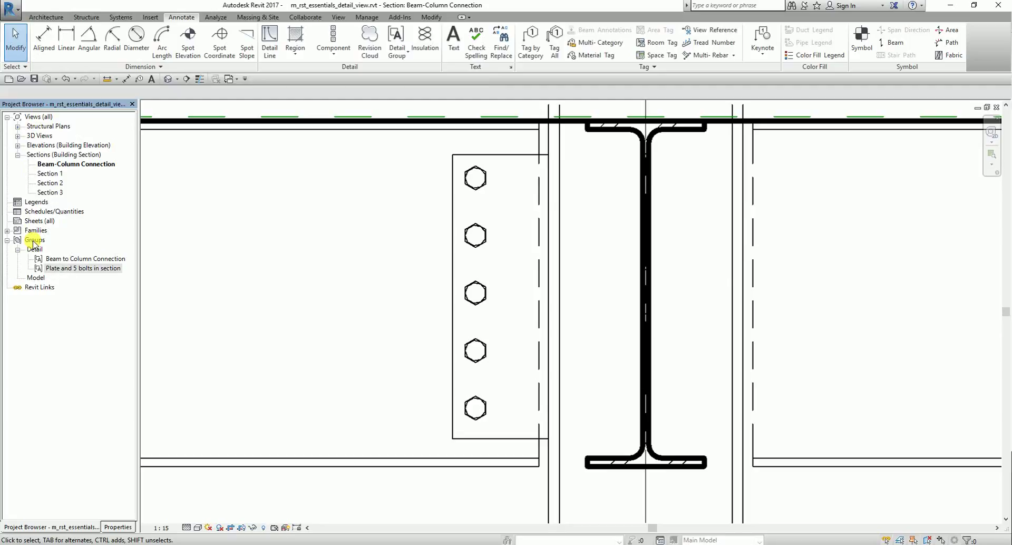
pyautogui.click(86, 260)
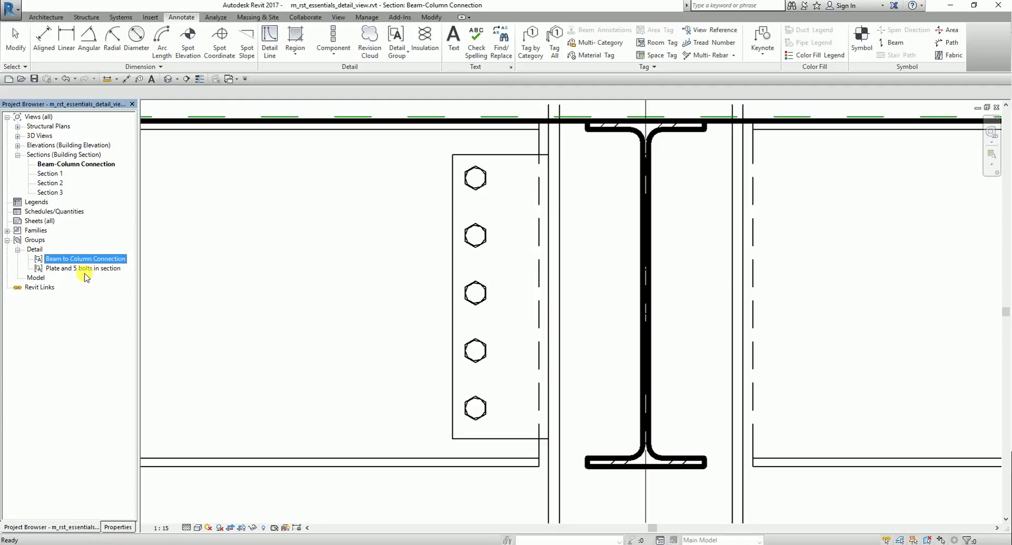
pyautogui.click(82, 269)
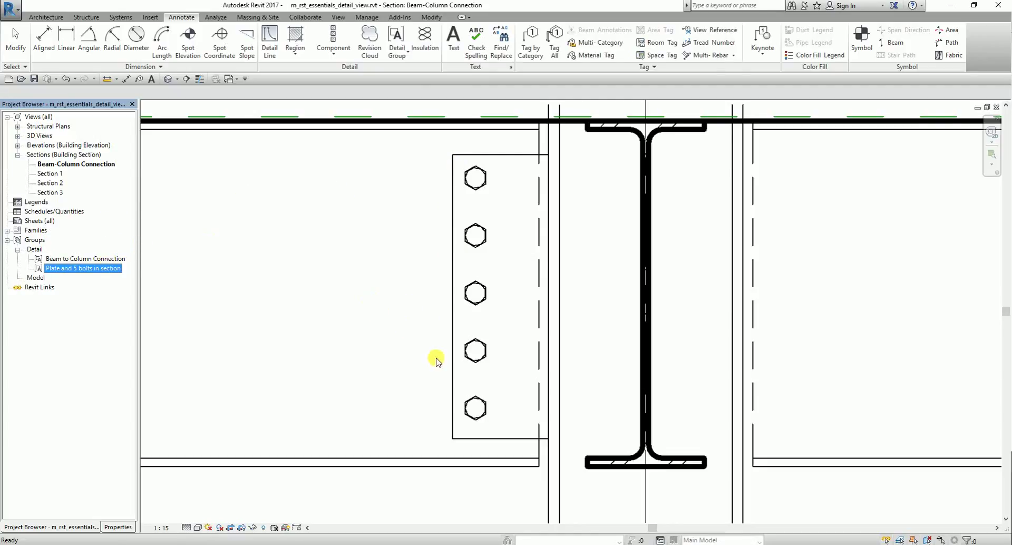
pyautogui.rightClick(90, 272)
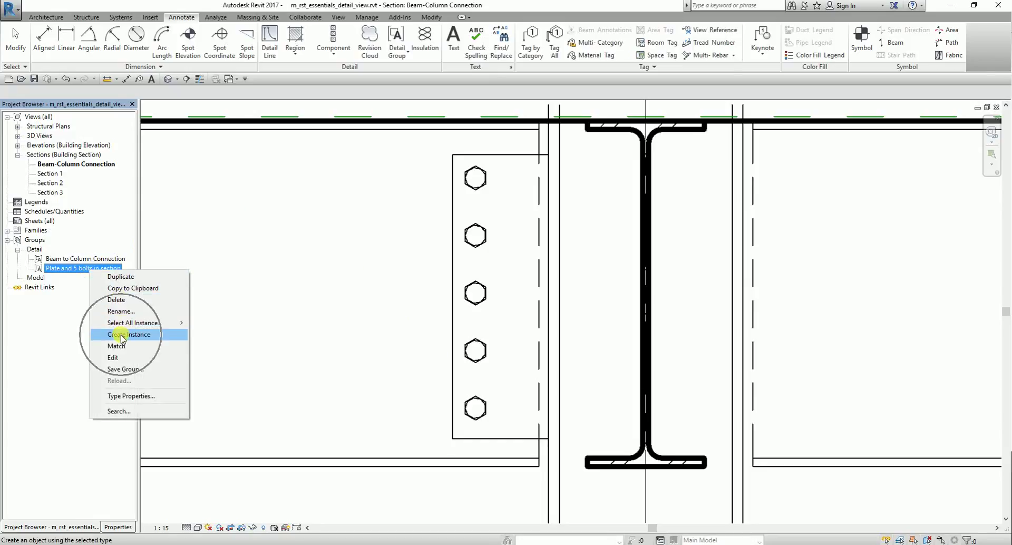
pyautogui.click(284, 323)
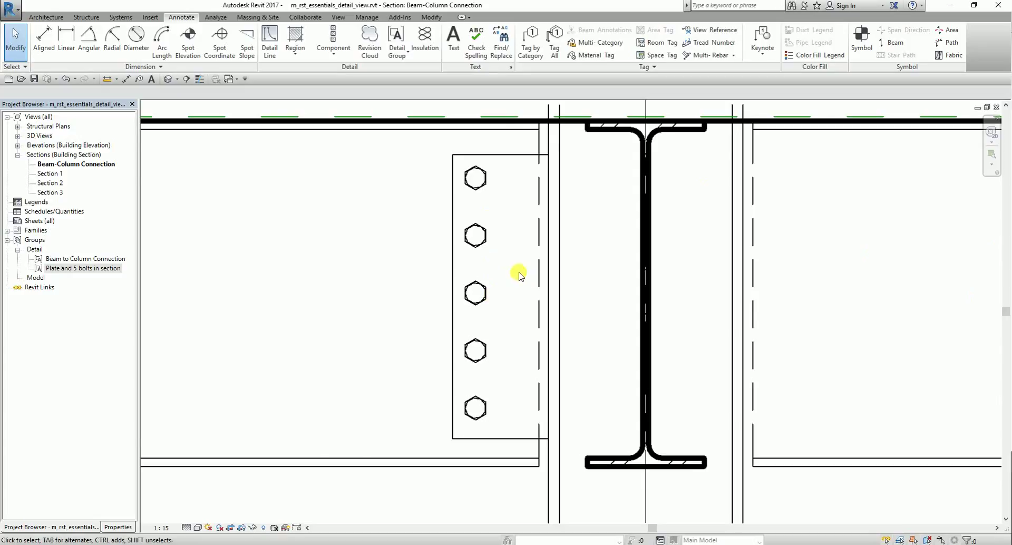
# Mirror a copy of the Beam to Column Connection group about the column's vertical centre line onto the right beam.
pyautogui.scroll(-2, 460, 287)
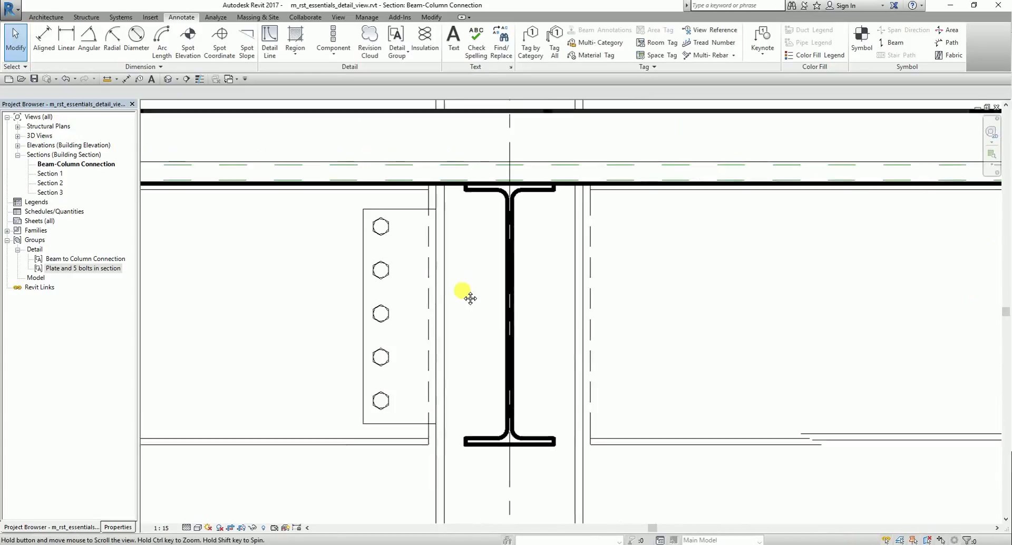
pyautogui.click(363, 235)
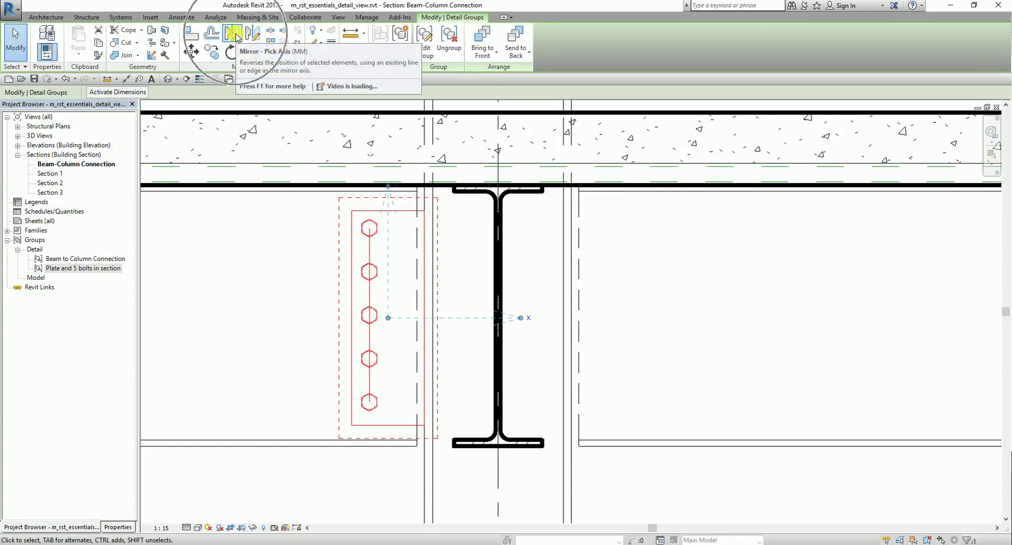
pyautogui.click(232, 33)
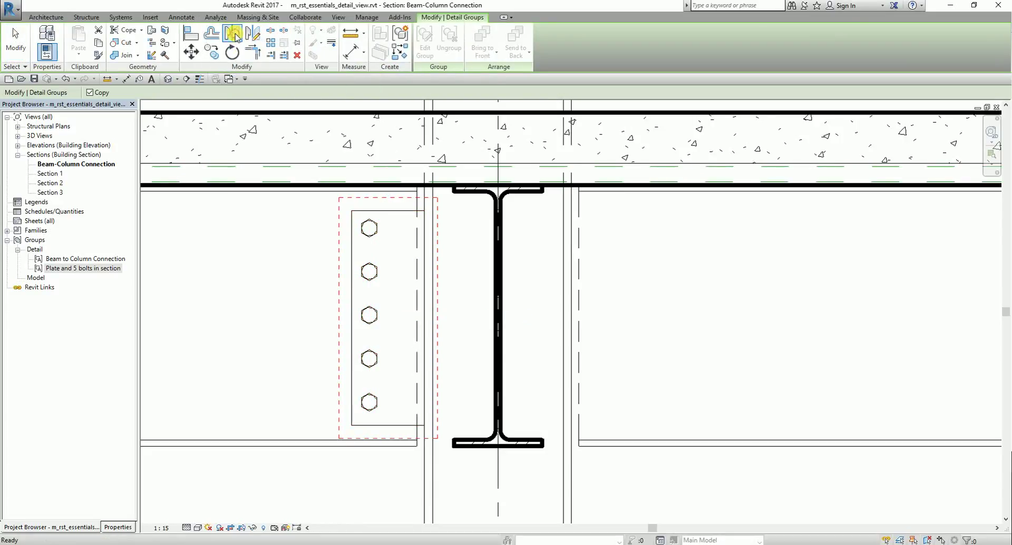
pyautogui.click(499, 175)
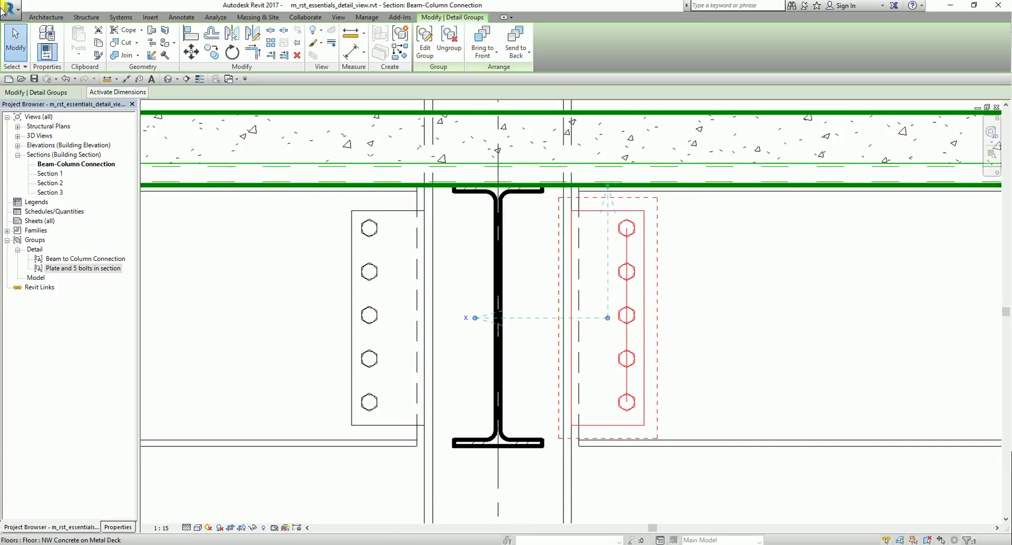
pyautogui.click(17, 44)
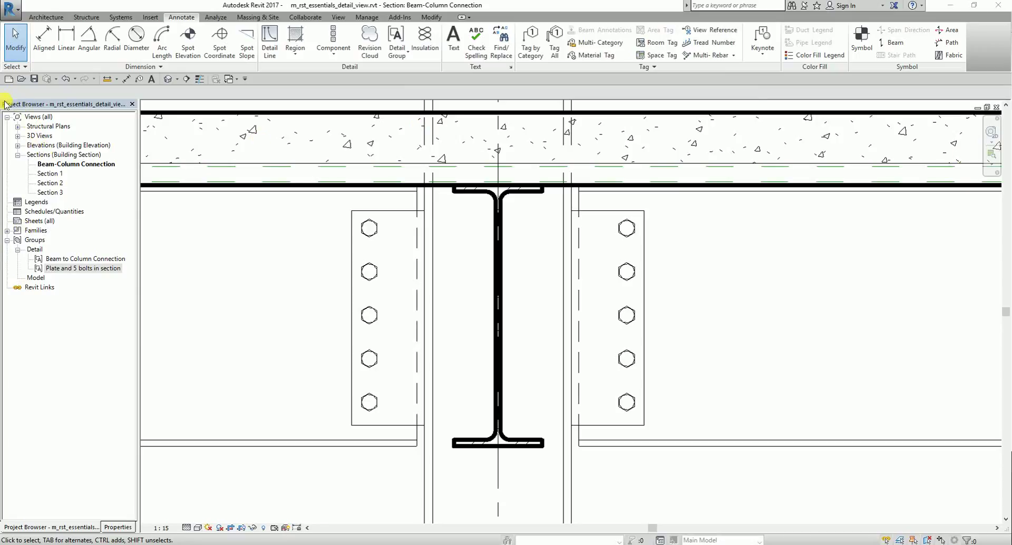
# Place an instance of the Plate and 5 bolts in section detail group on the central beam's web, snapping to the midpoint at its top flange.
pyautogui.click(74, 273)
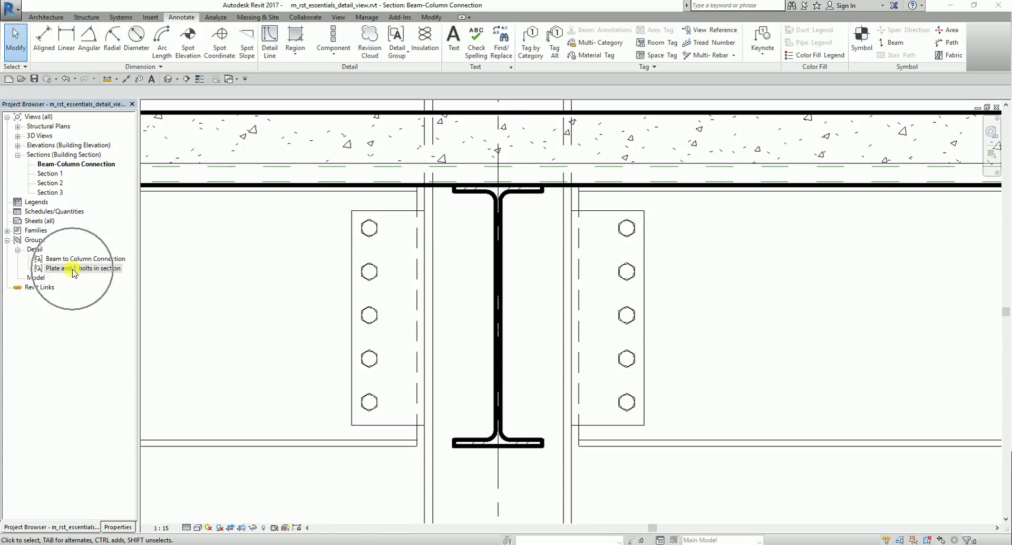
pyautogui.click(74, 273)
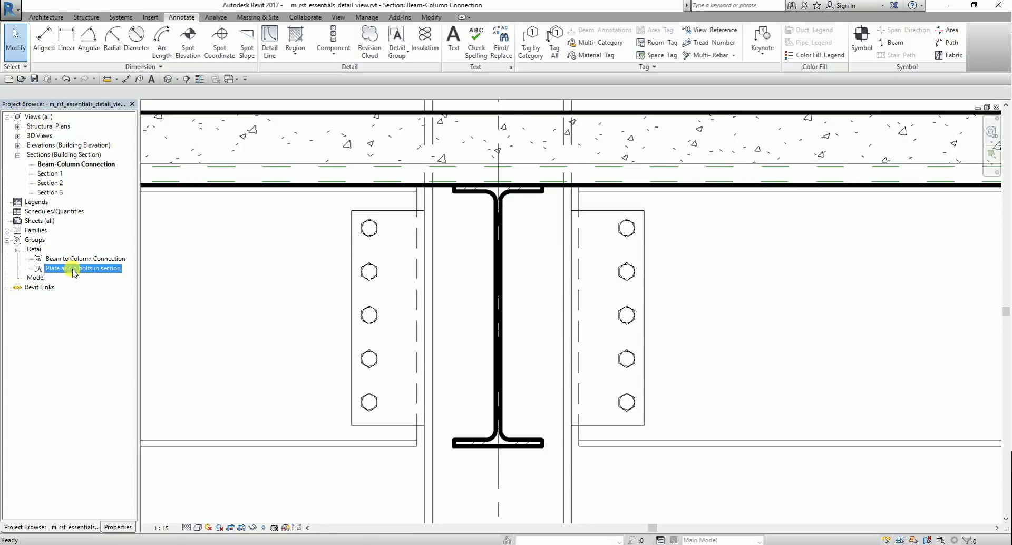
pyautogui.rightClick(73, 273)
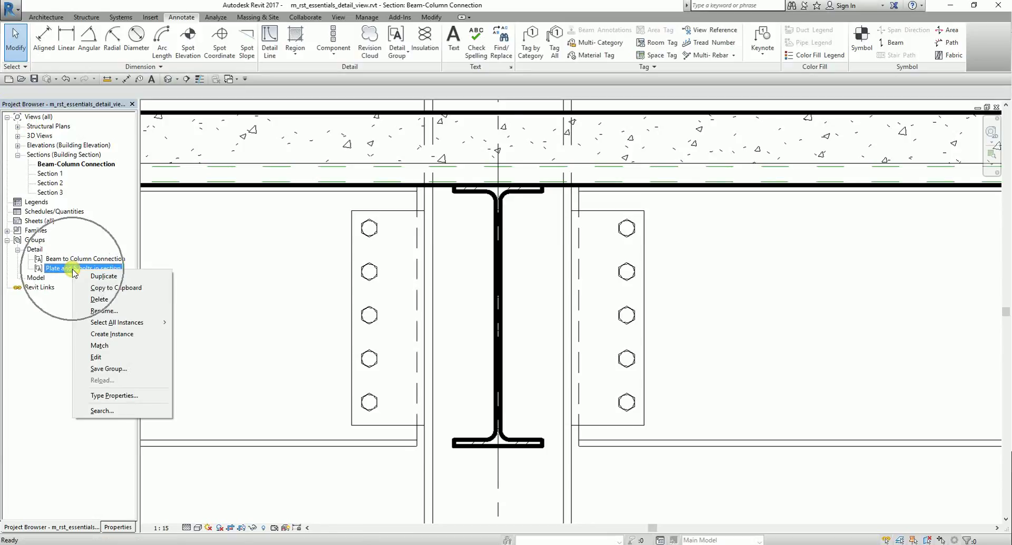
pyautogui.click(111, 334)
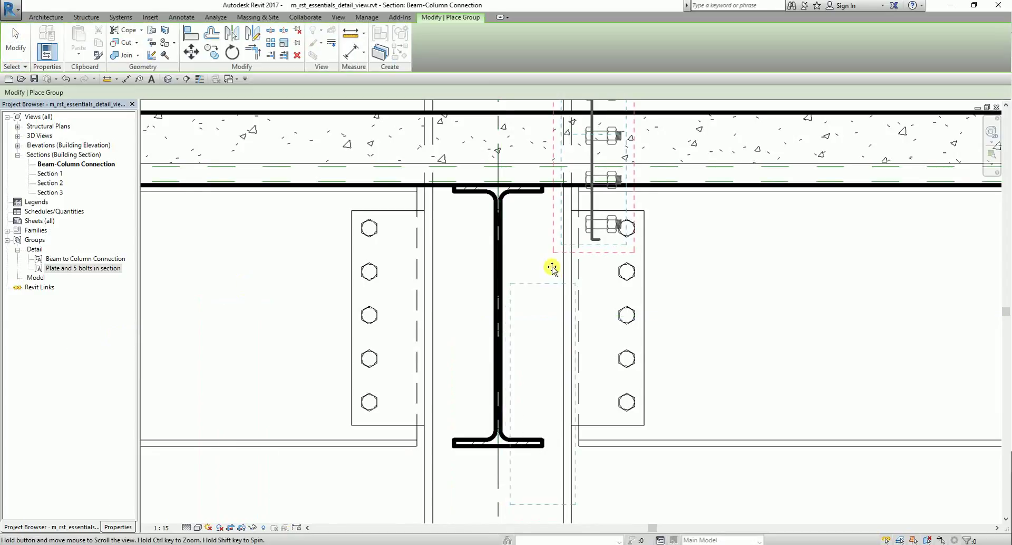
pyautogui.scroll(3, 469, 237)
pyautogui.scroll(-1, 466, 221)
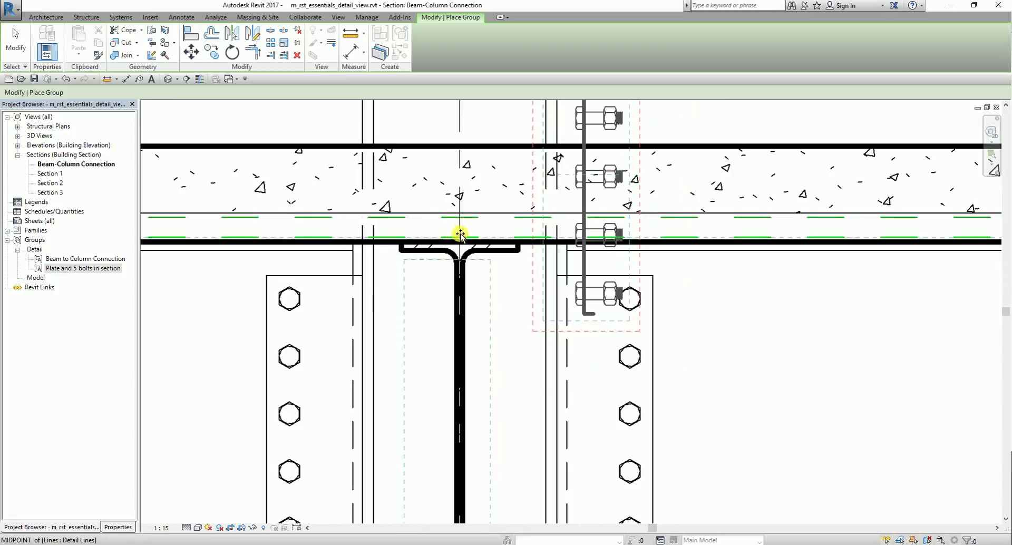
pyautogui.click(461, 236)
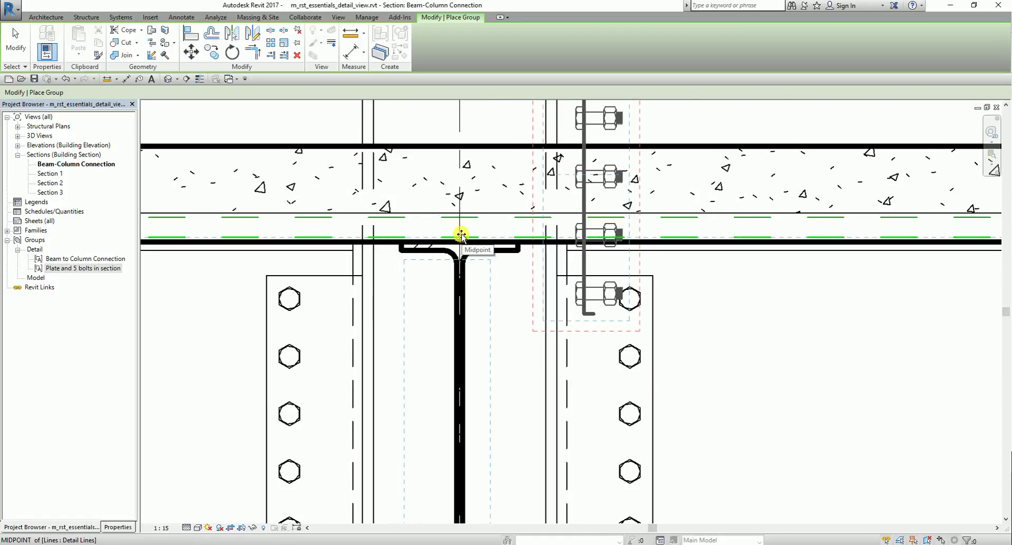
pyautogui.click(461, 235)
pyautogui.scroll(-3, 706, 407)
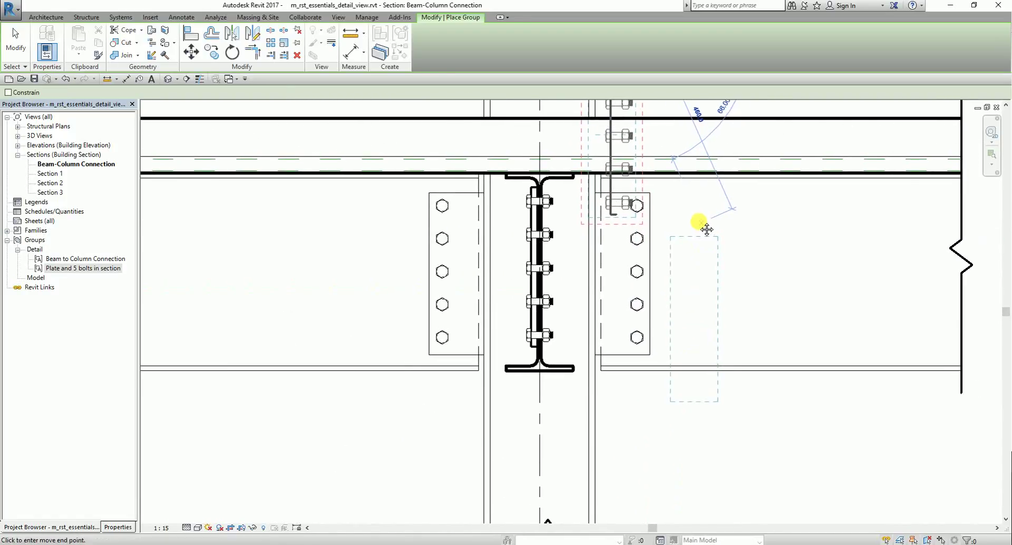
pyautogui.scroll(5, 707, 229)
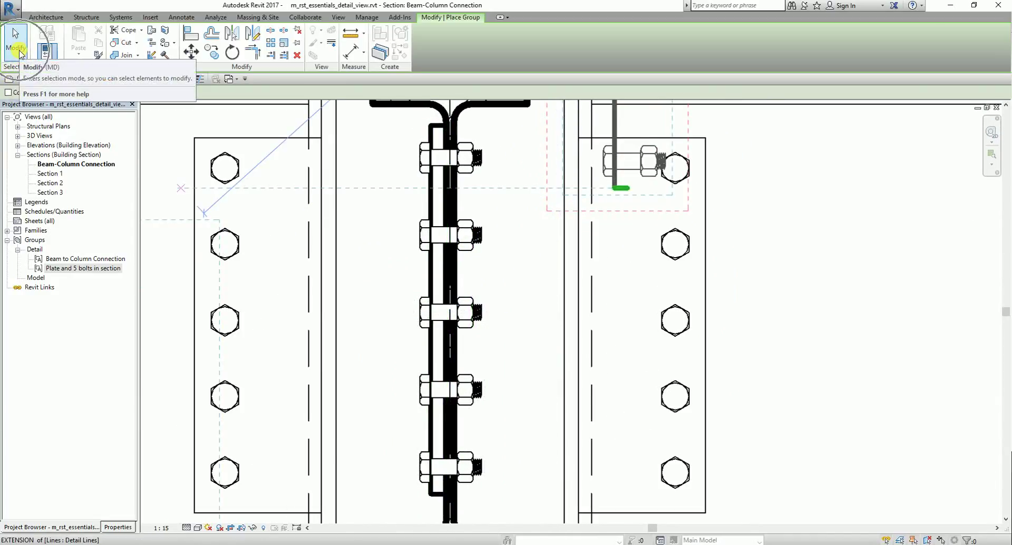
pyautogui.click(16, 50)
pyautogui.scroll(-3, 693, 337)
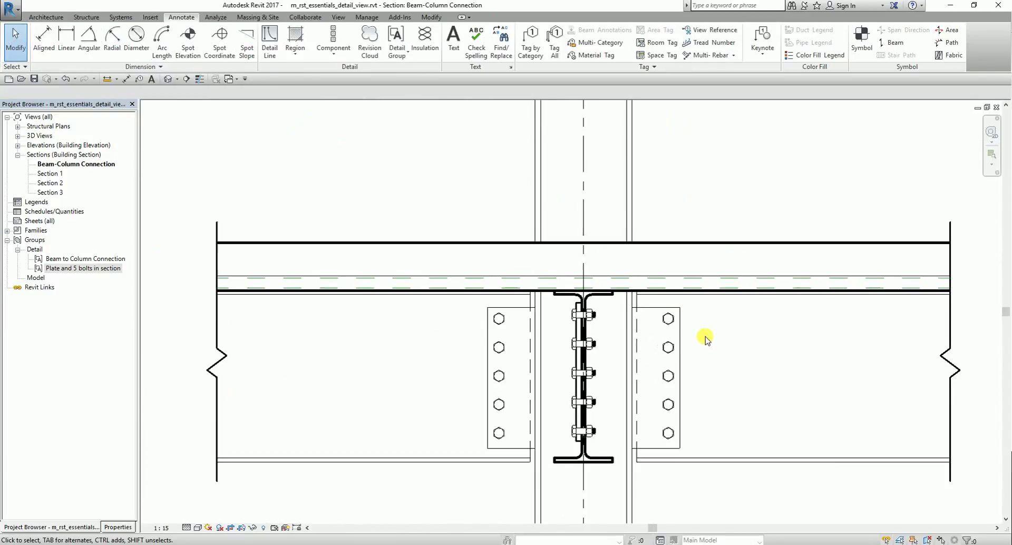
# Place a Weld Symbol annotation of type Both above the right beam, beside the upper column.
pyautogui.scroll(4, 657, 253)
pyautogui.moveTo(528, 249); pyautogui.dragTo(532, 252, button='middle')
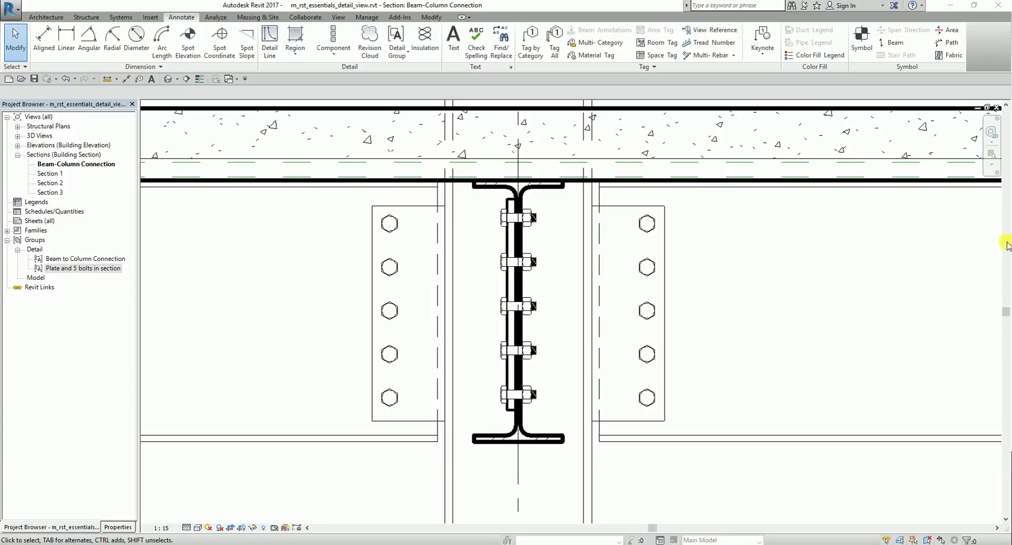
pyautogui.click(179, 20)
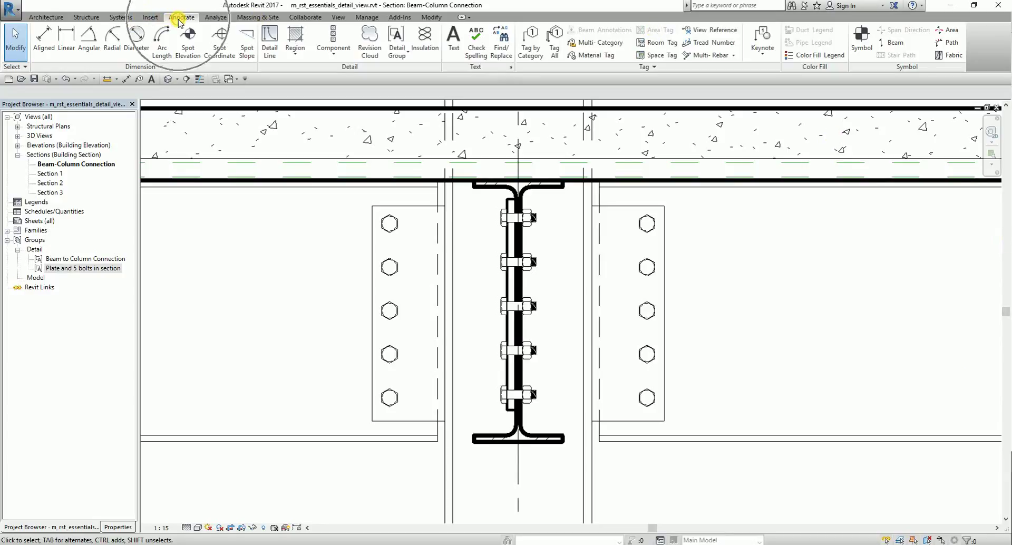
pyautogui.click(907, 71)
pyautogui.click(908, 72)
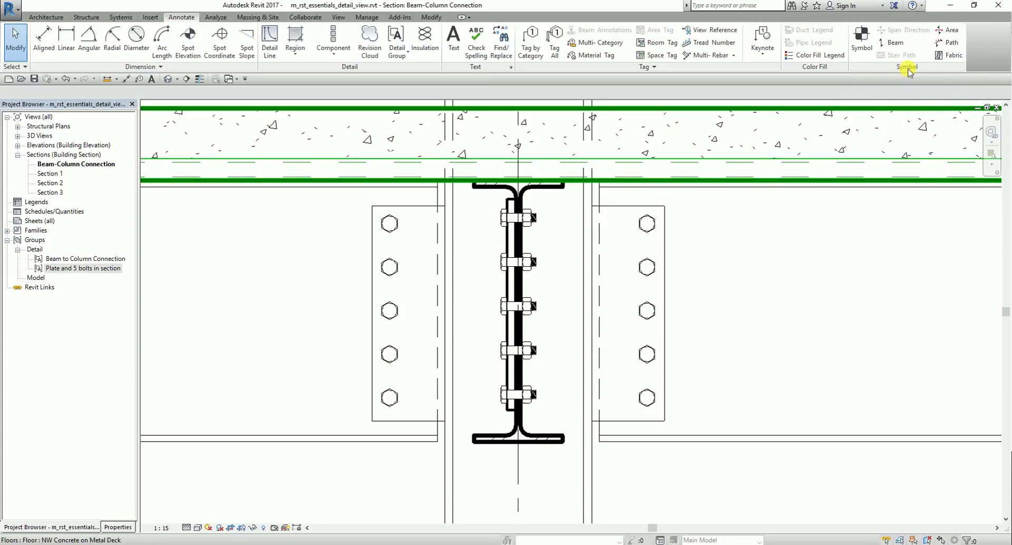
pyautogui.click(908, 72)
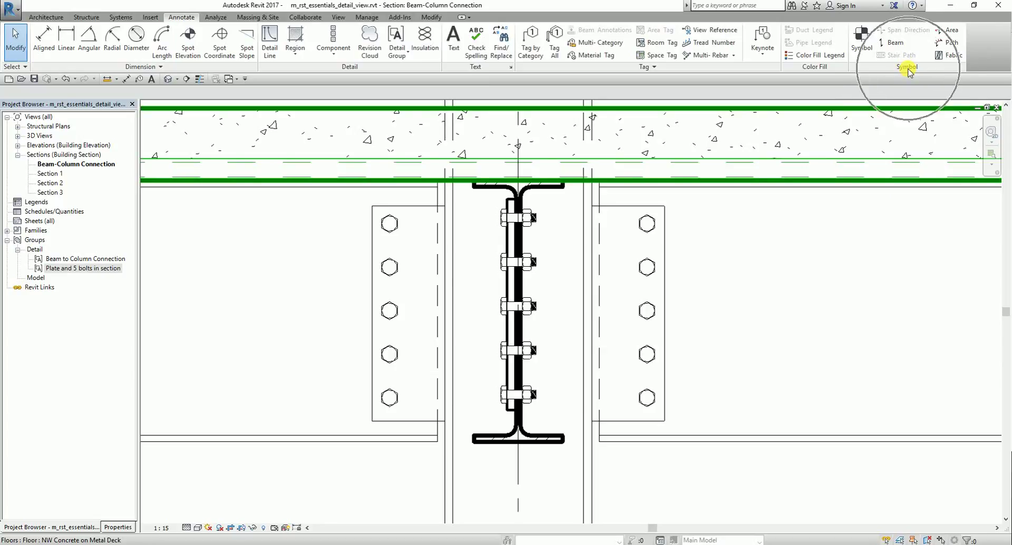
pyautogui.click(862, 48)
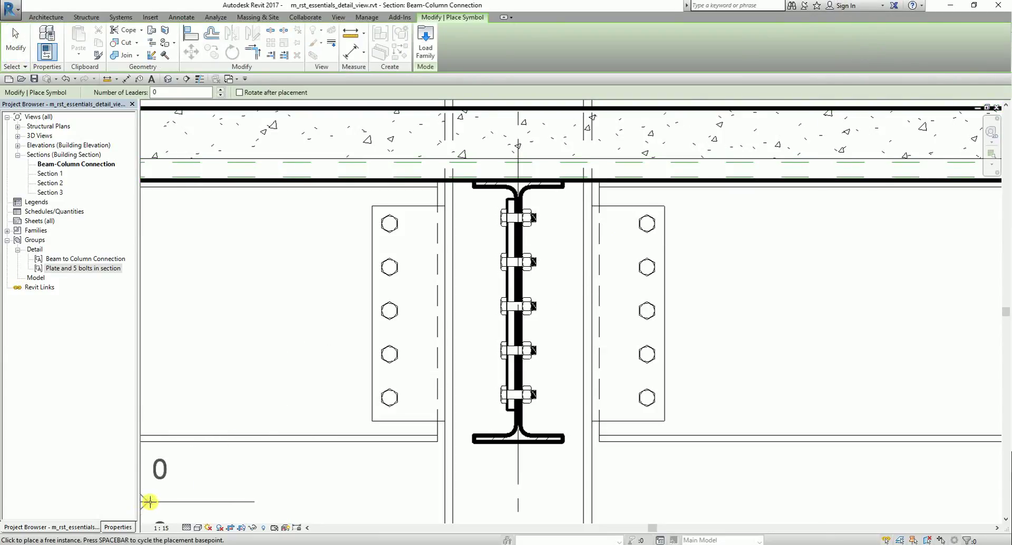
pyautogui.click(118, 526)
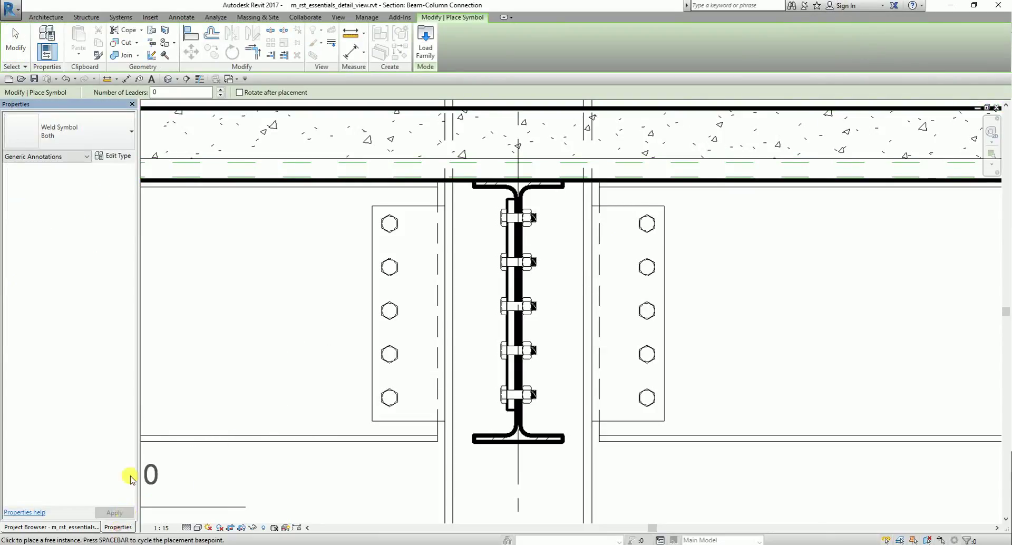
pyautogui.click(82, 145)
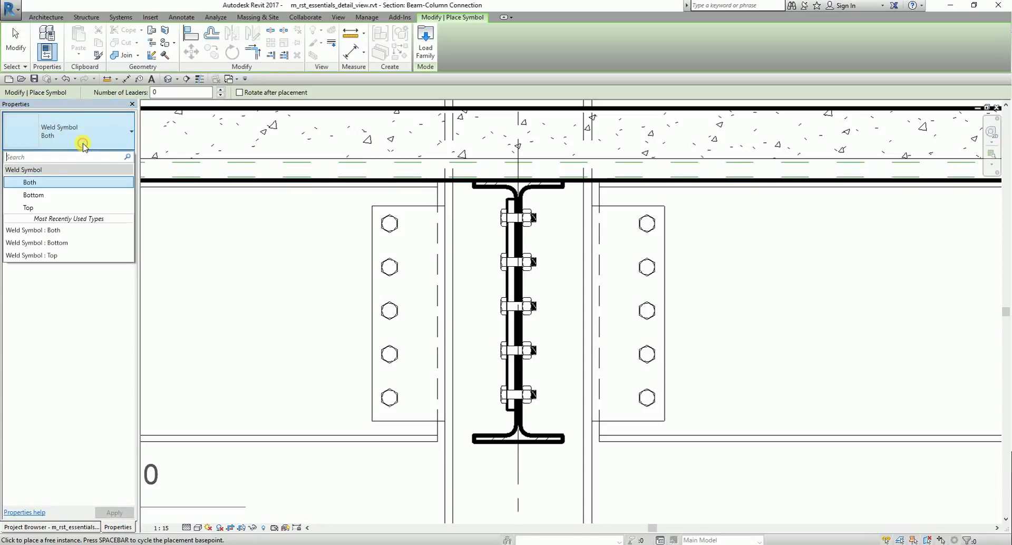
pyautogui.click(33, 183)
pyautogui.scroll(-1, 802, 319)
pyautogui.scroll(-3, 802, 321)
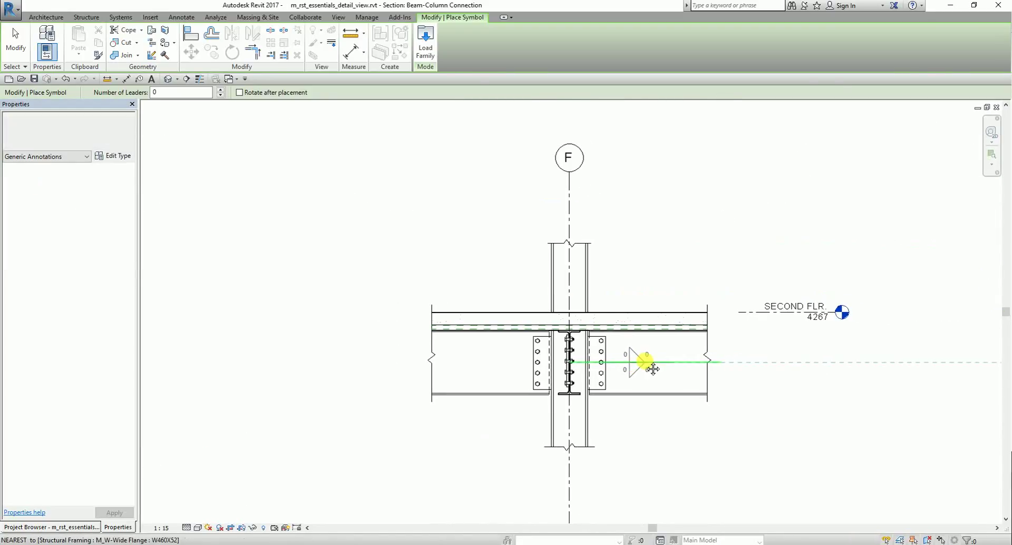
pyautogui.scroll(2, 678, 267)
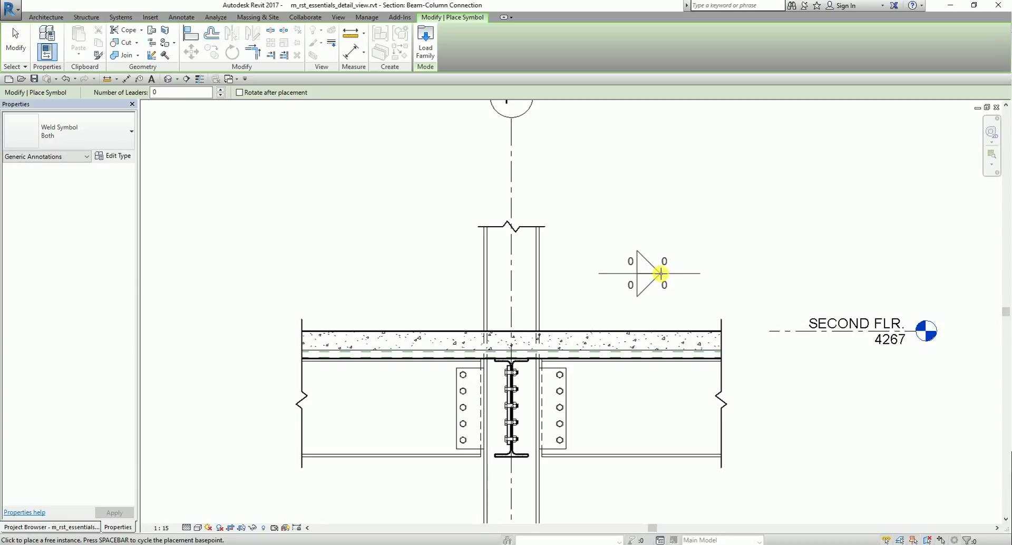
pyautogui.click(660, 273)
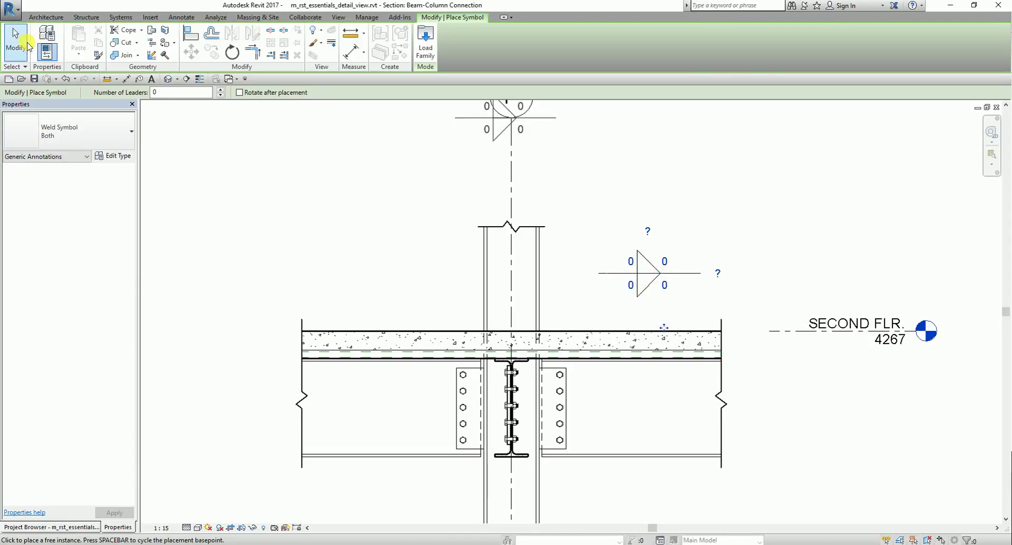
pyautogui.click(18, 44)
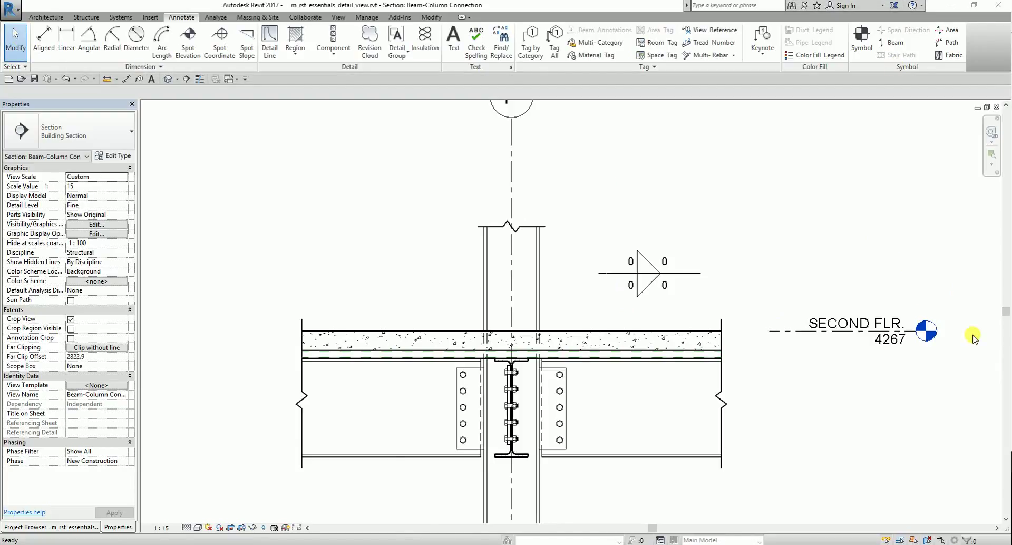
# Add a leader to the weld symbol and point its arrowhead at the column's right flange near the upper bolts of the right plate.
pyautogui.scroll(-1, 647, 309)
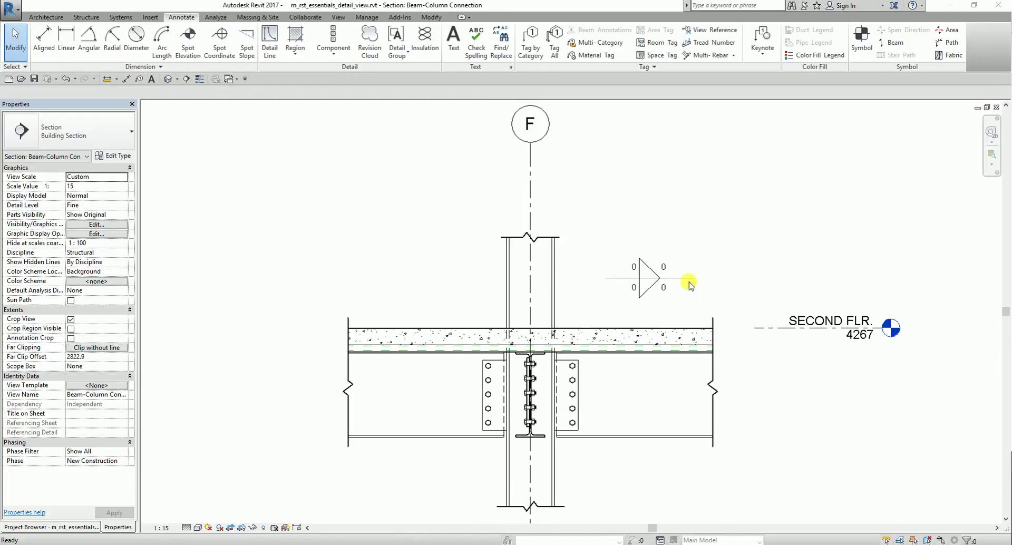
pyautogui.click(651, 279)
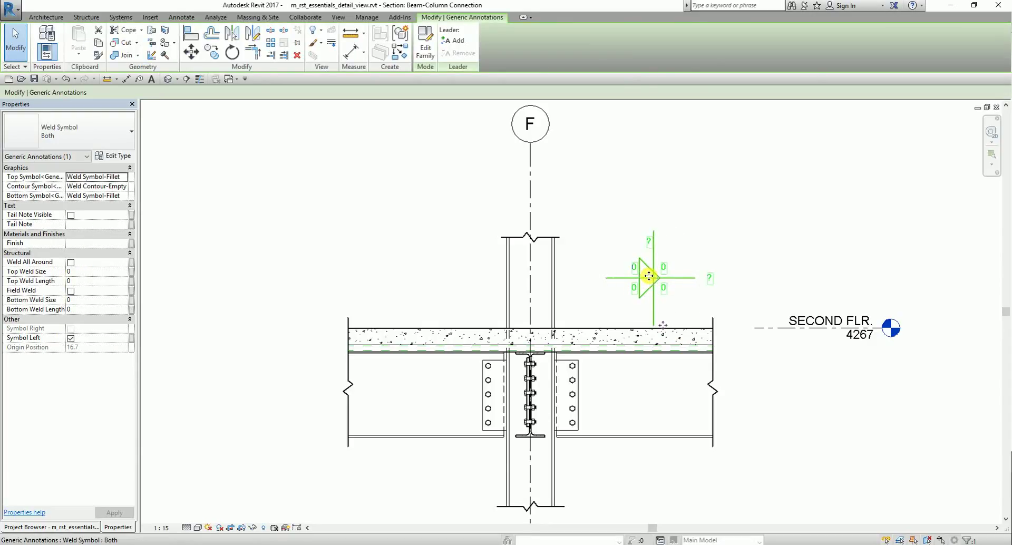
pyautogui.click(649, 276)
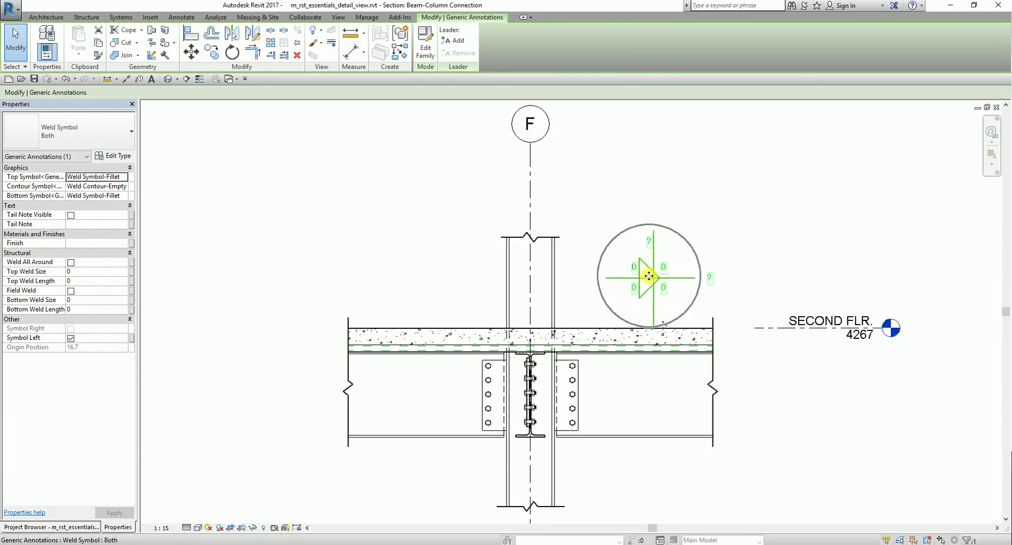
pyautogui.click(455, 68)
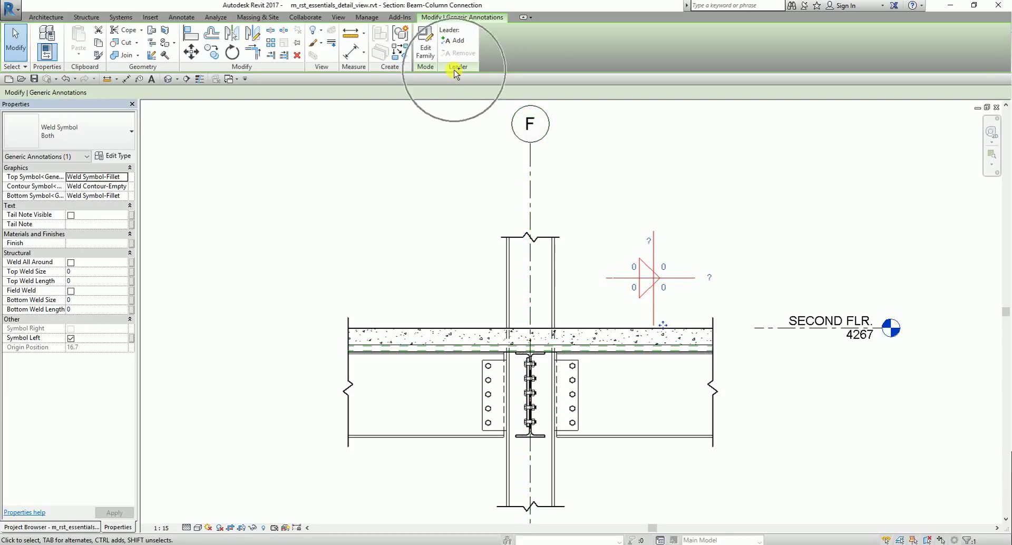
pyautogui.click(456, 42)
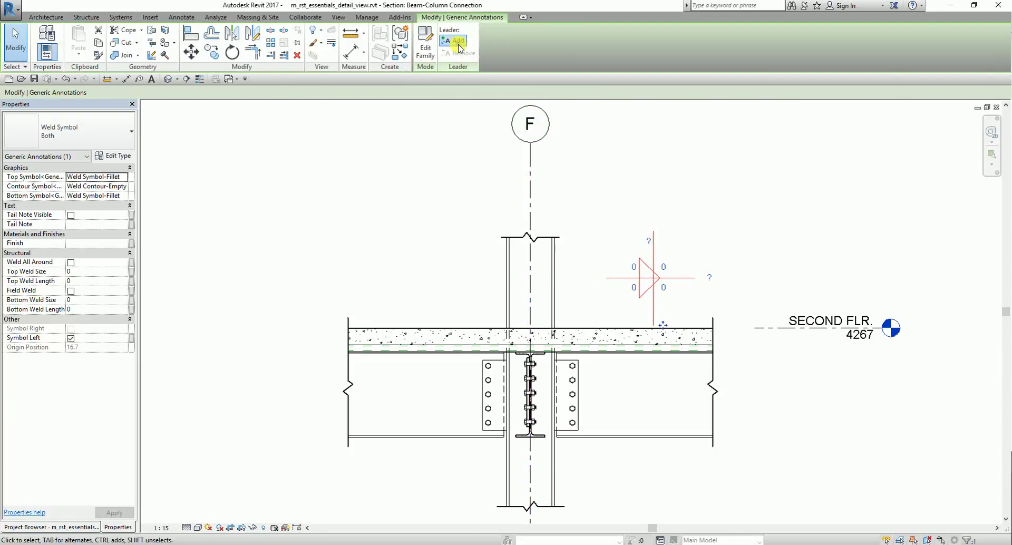
pyautogui.scroll(2, 540, 333)
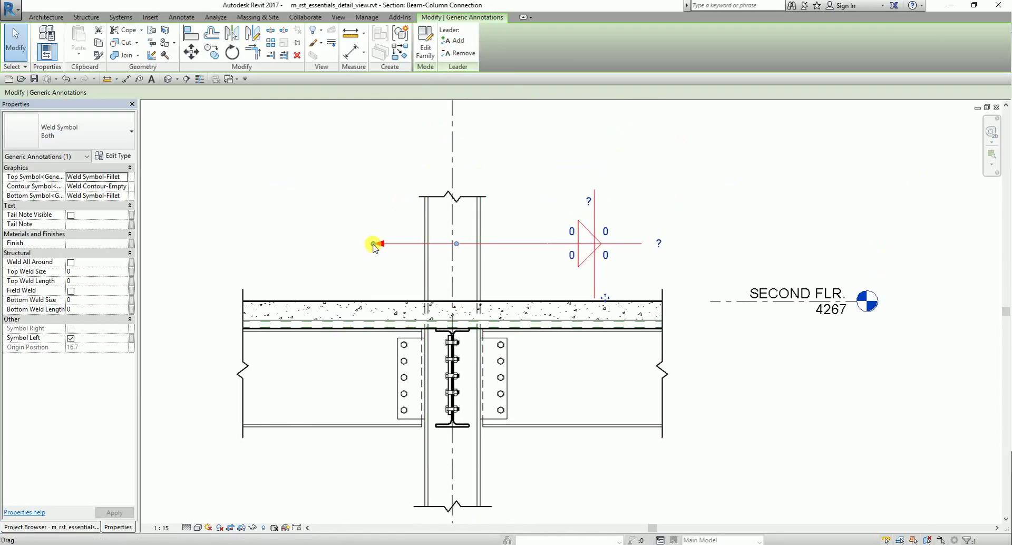
pyautogui.moveTo(373, 244); pyautogui.dragTo(474, 360)
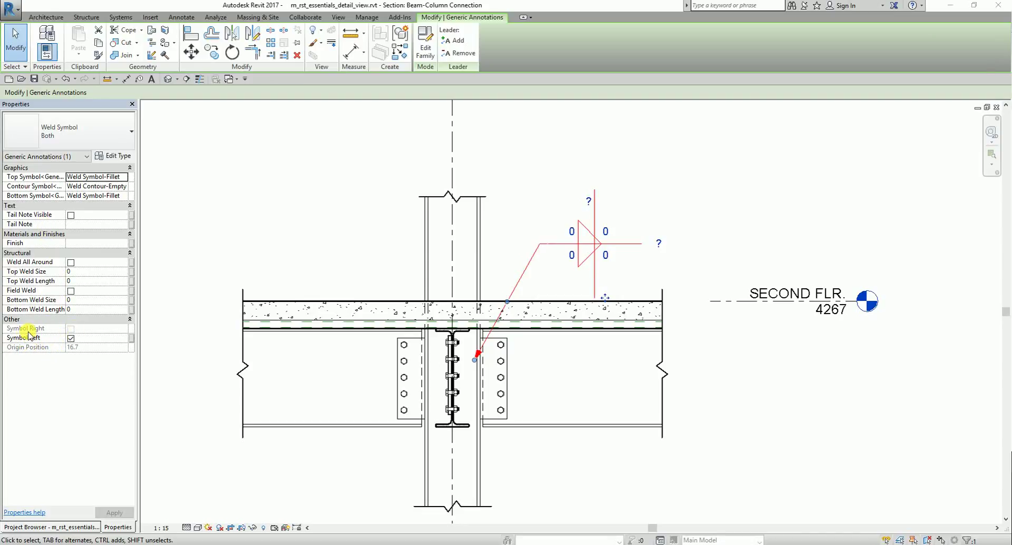
# Make the weld symbol's tail note visible and set its text to TYP.
pyautogui.click(78, 225)
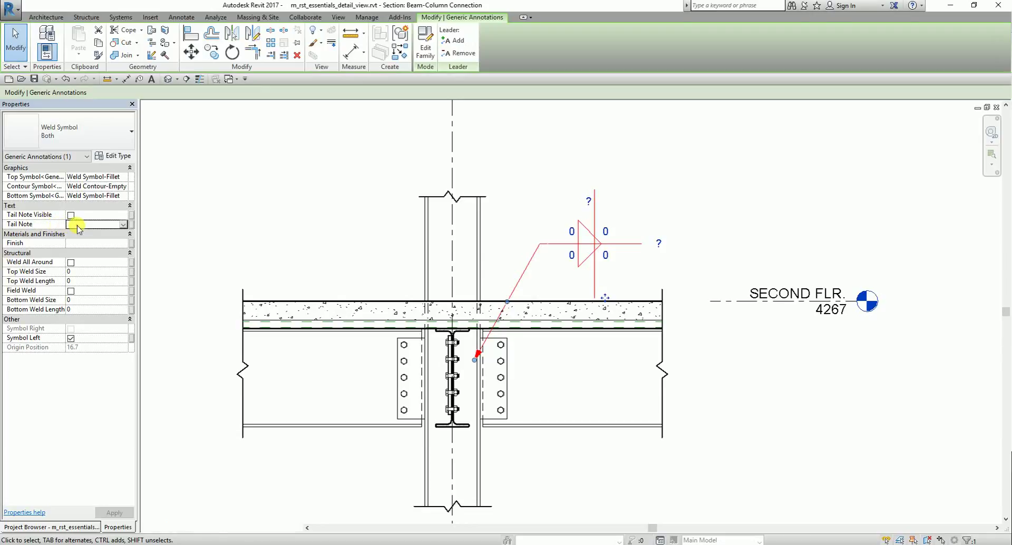
pyautogui.click(79, 225)
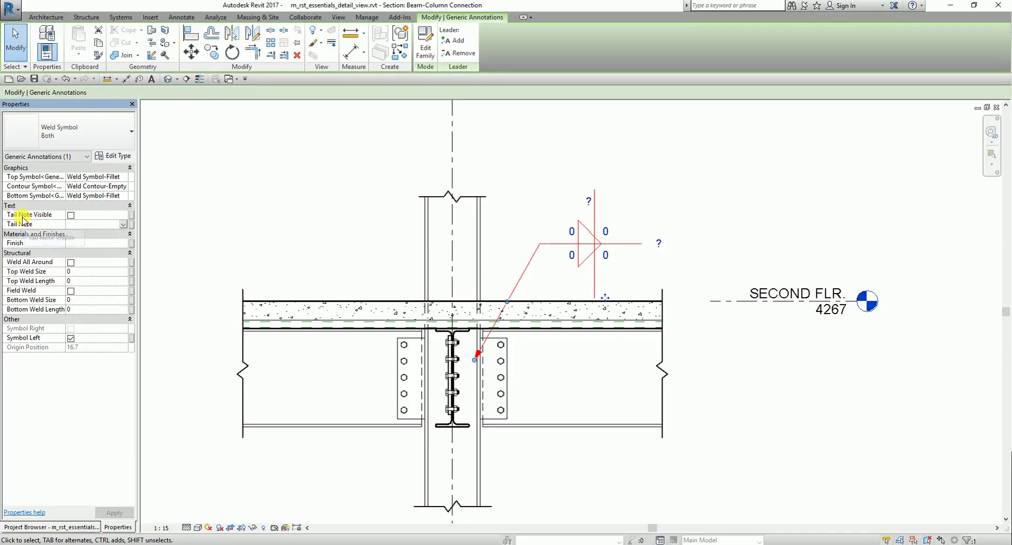
pyautogui.click(71, 216)
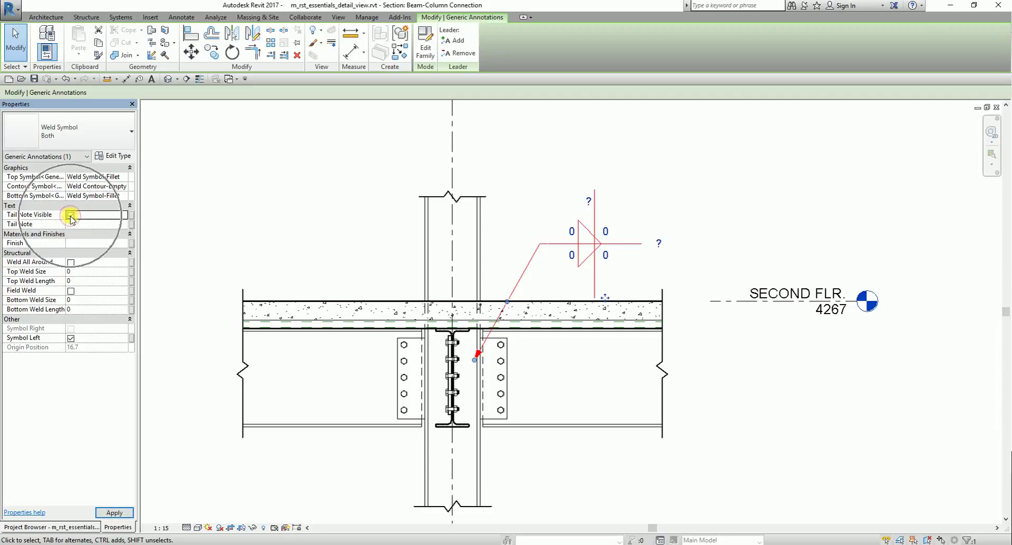
pyautogui.click(71, 225)
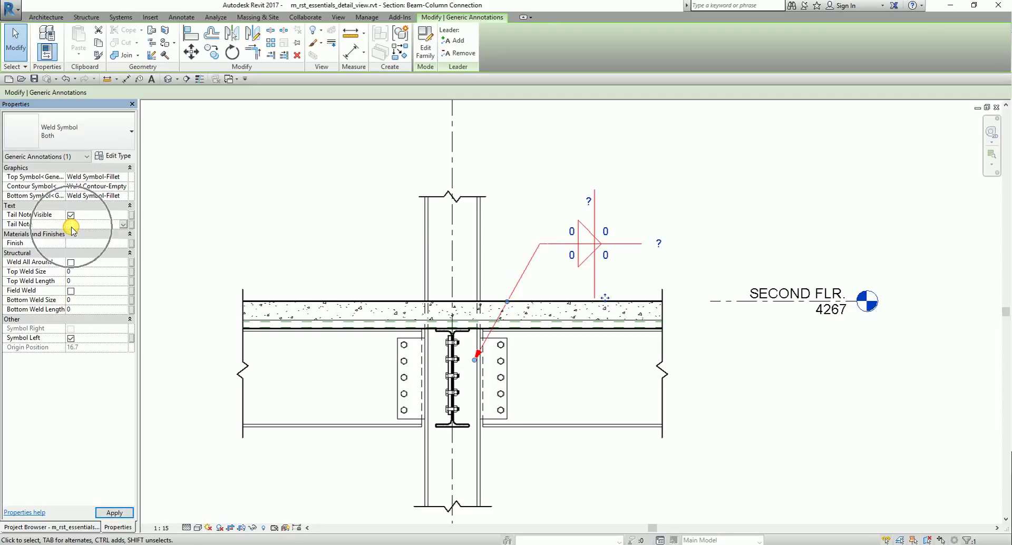
pyautogui.write('TYP.')
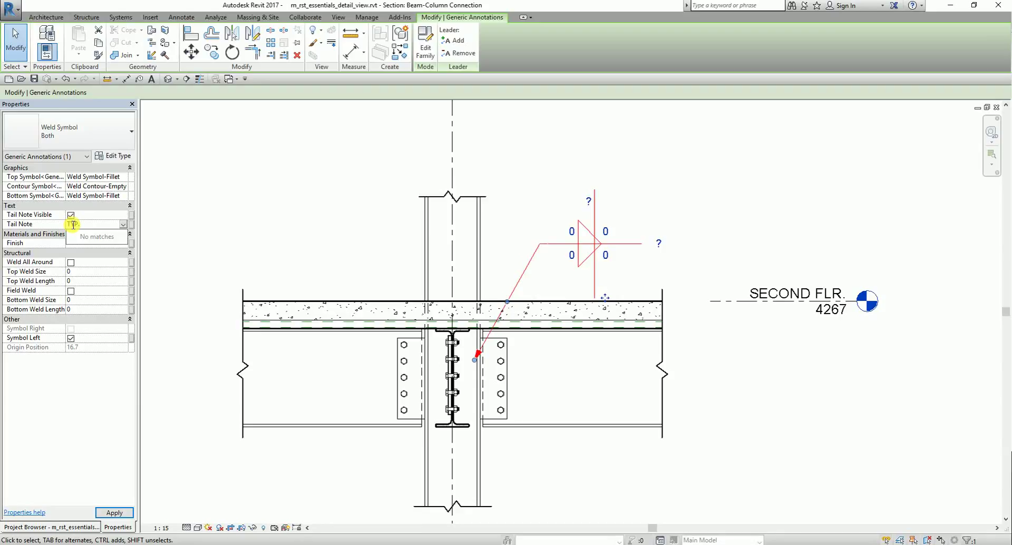
pyautogui.click(113, 513)
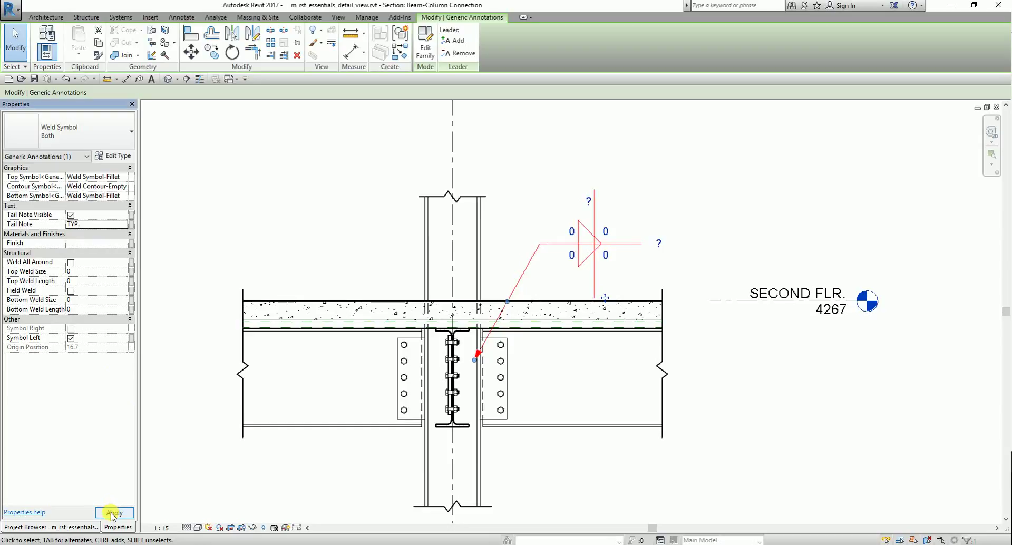
pyautogui.click(781, 374)
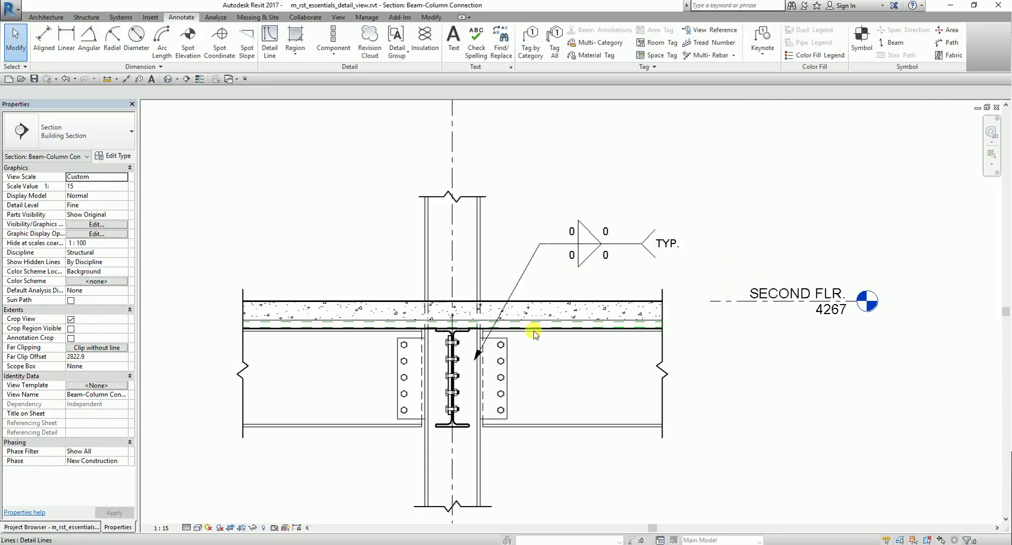
pyautogui.scroll(3, 627, 338)
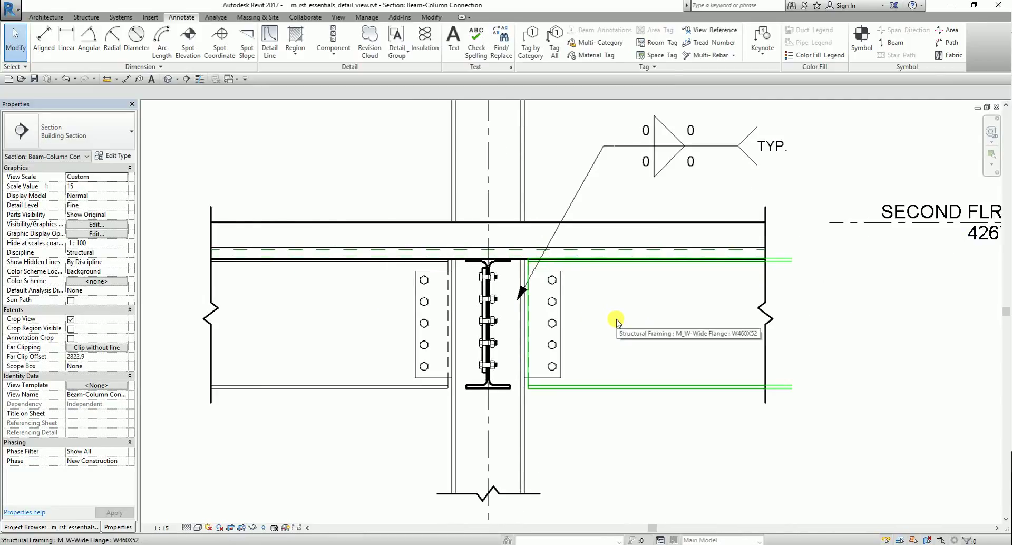
pyautogui.scroll(2, 632, 340)
pyautogui.scroll(-1, 628, 342)
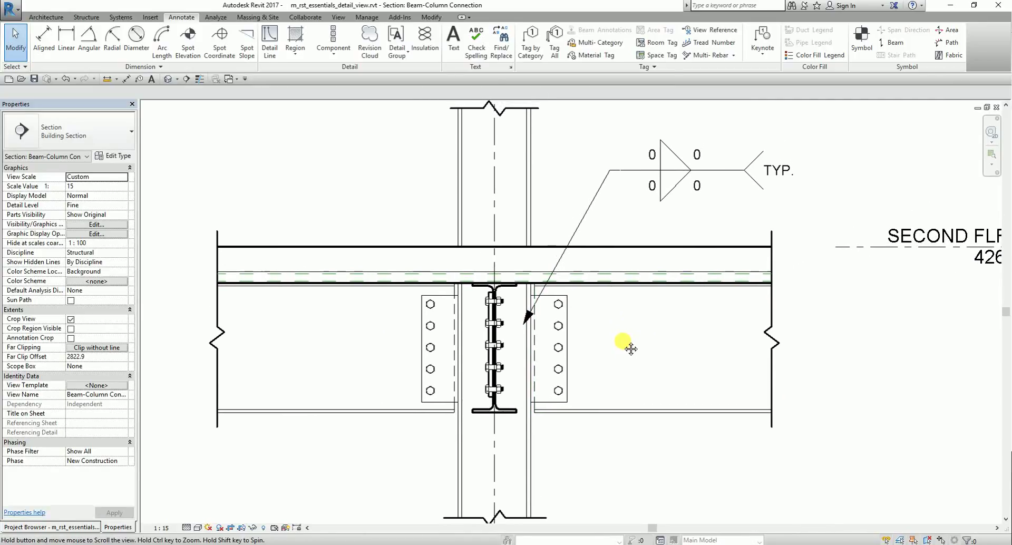
pyautogui.scroll(-1, 631, 345)
pyautogui.moveTo(631, 346); pyautogui.dragTo(627, 343, button='middle')
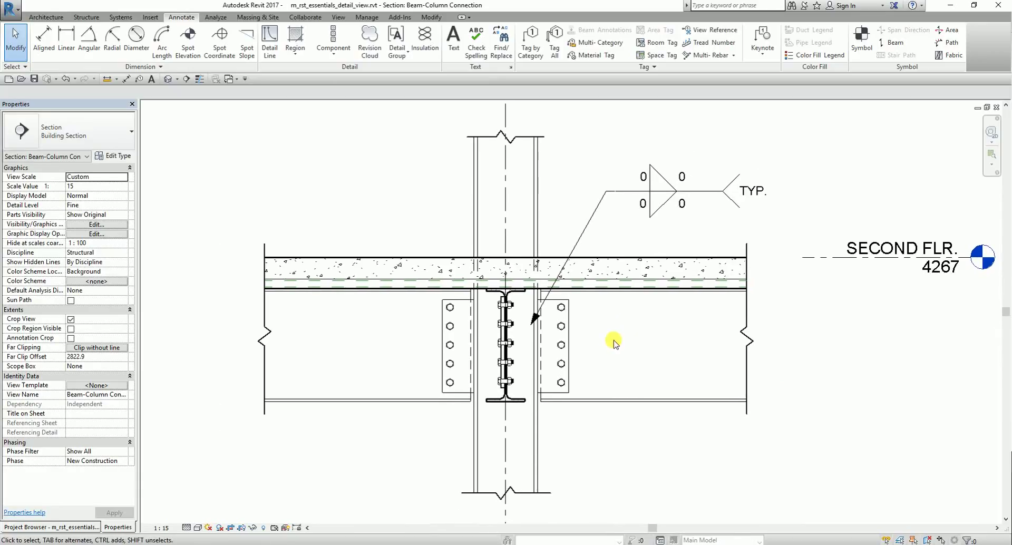